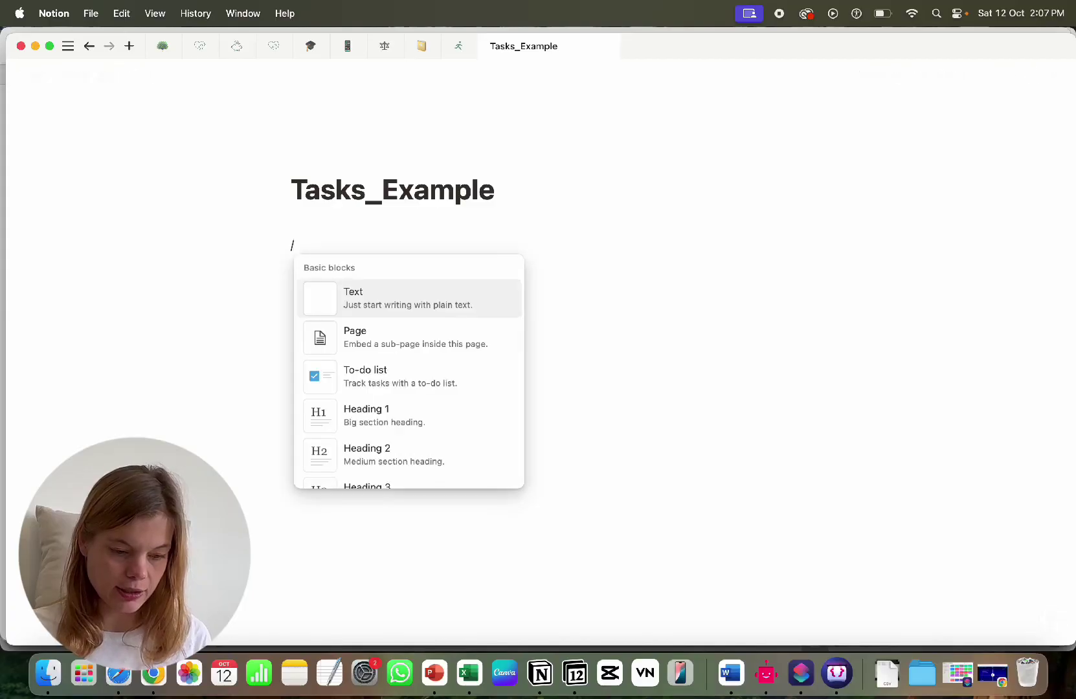
Step: Insert a new inline table database on the page, title it Tasks_Example and hide the database title
left_click(399, 308)
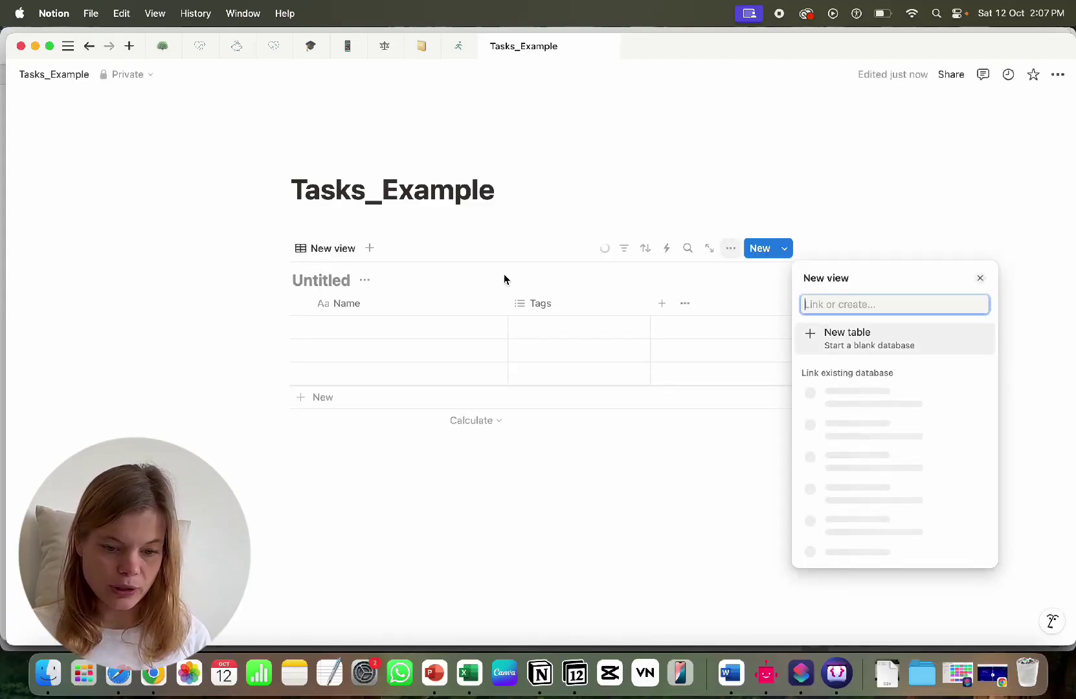
left_click(340, 279)
left_click(340, 279)
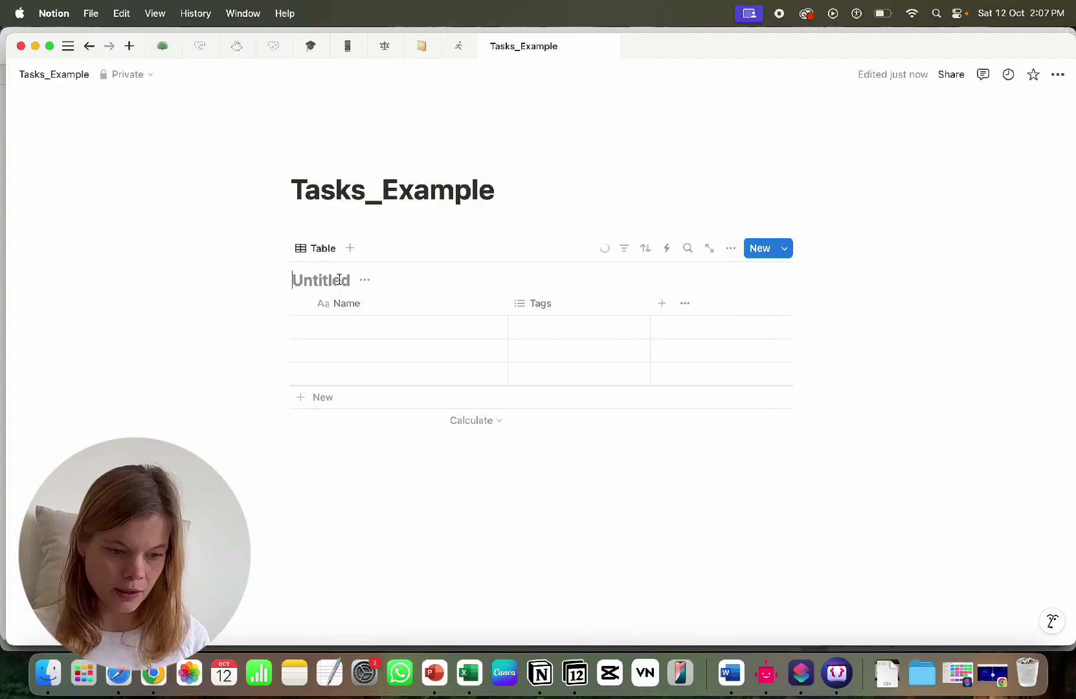
type("Tasks")
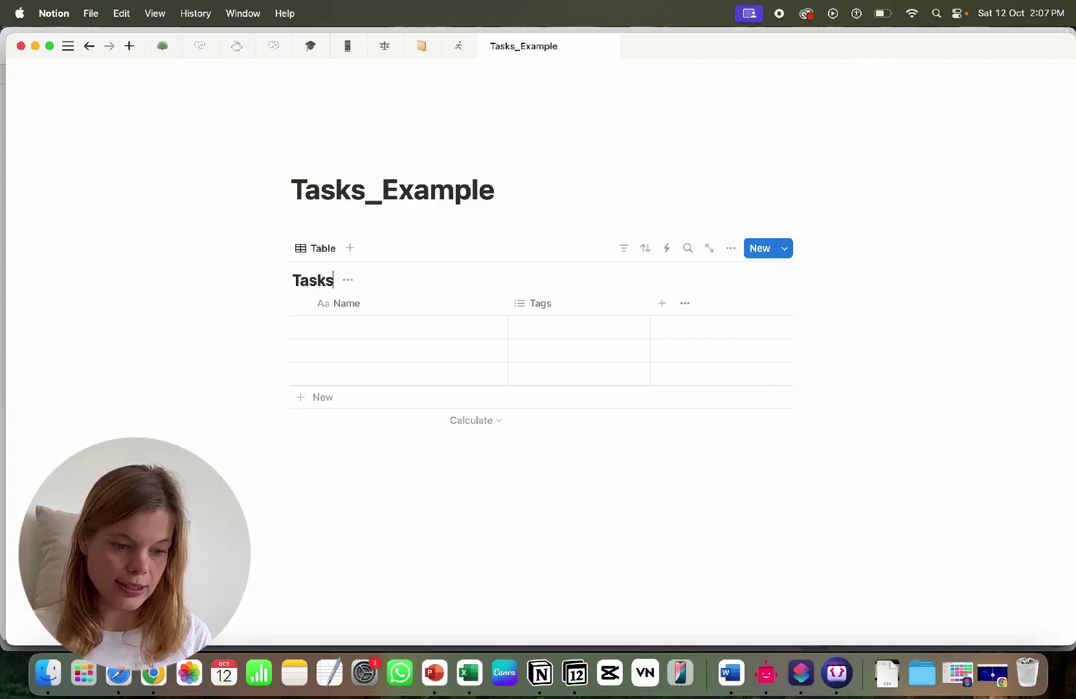
type("_Example")
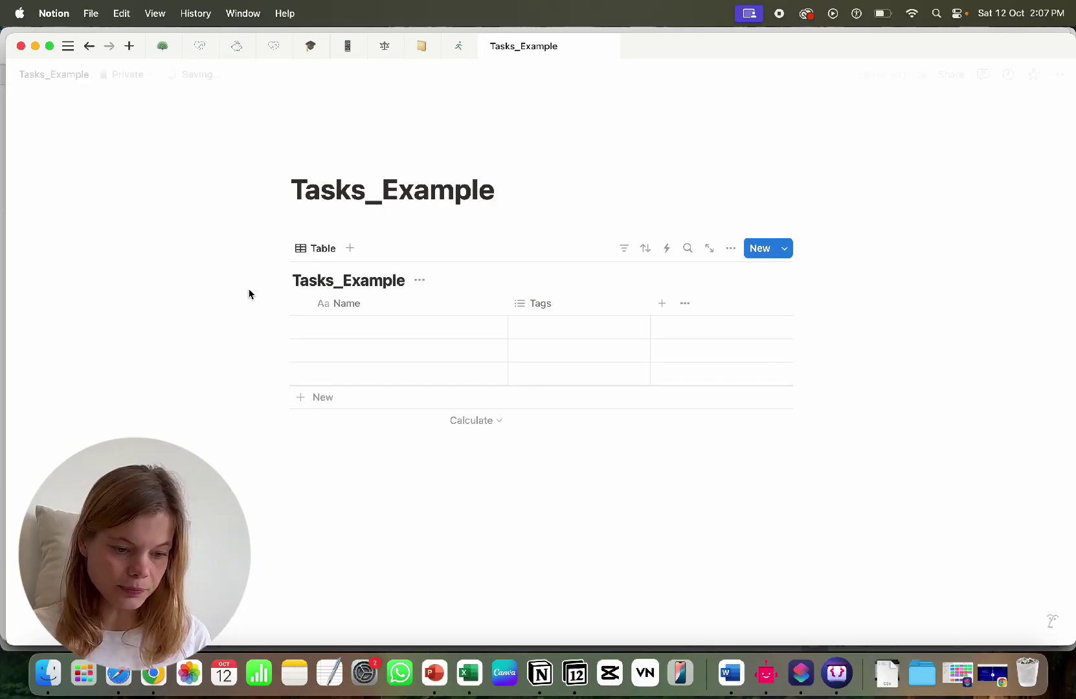
left_click(419, 280)
left_click(383, 358)
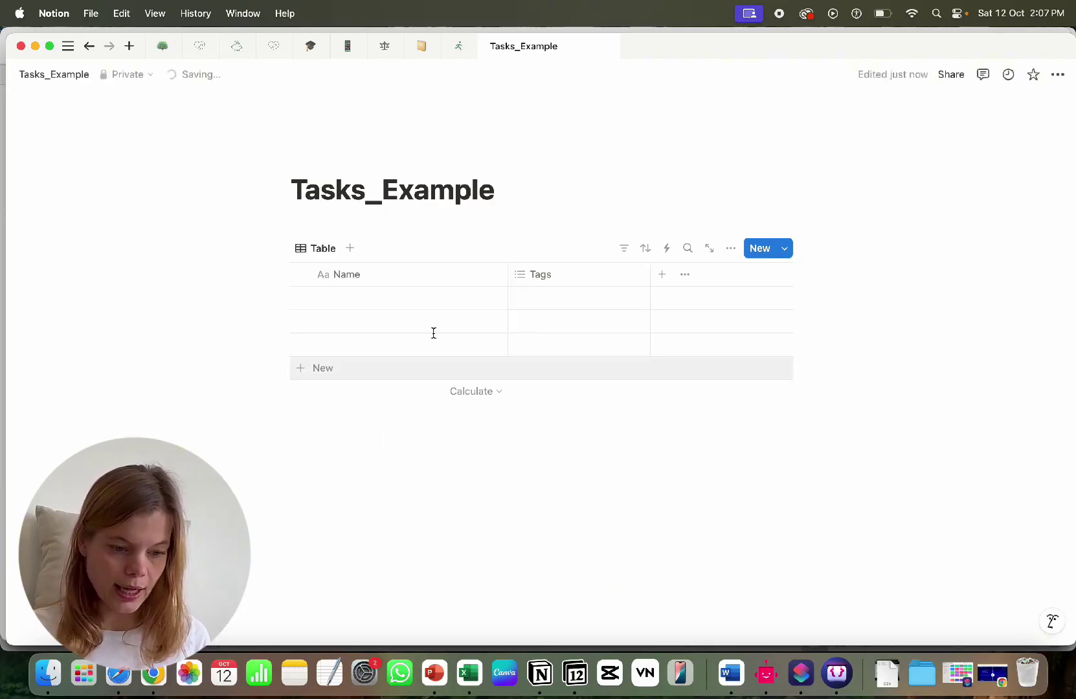
Step: Narrow the Name column and delete the Tags property from the database
left_click_drag(508, 275, 421, 275)
left_click(513, 274)
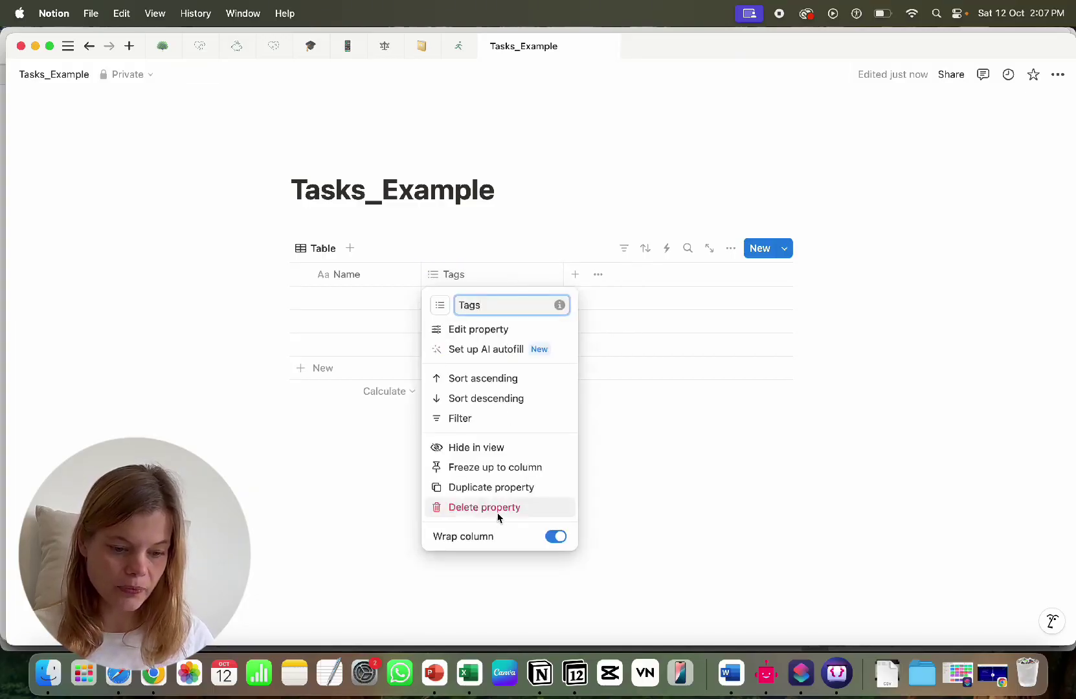
left_click(476, 509)
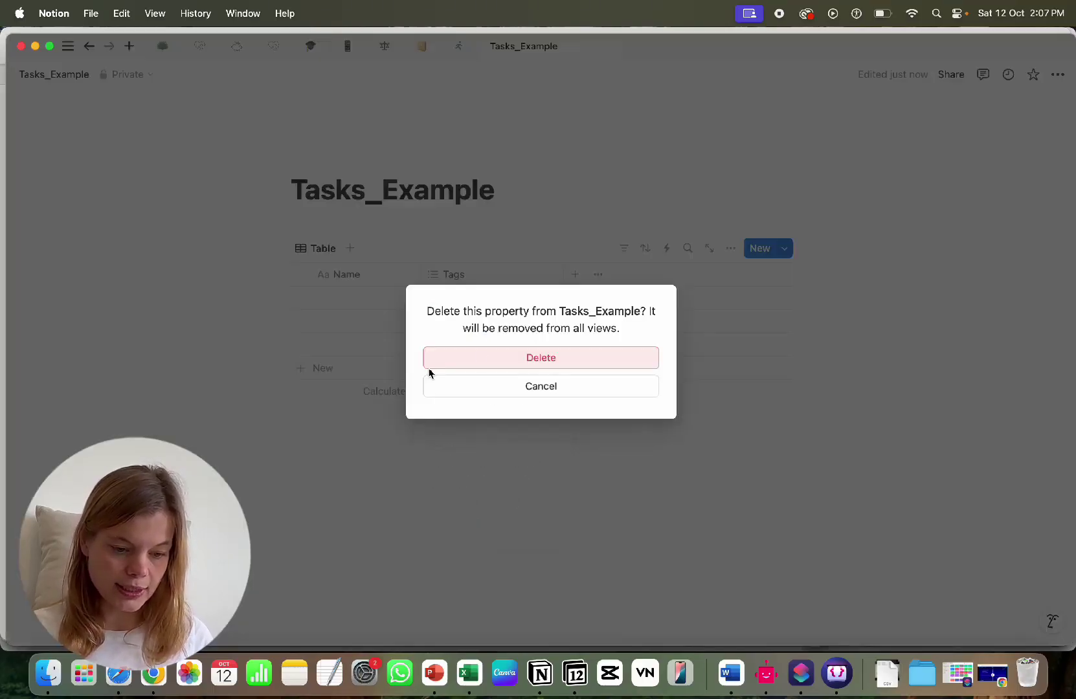
left_click(502, 362)
Step: Rename the Name property to Task
left_click(346, 274)
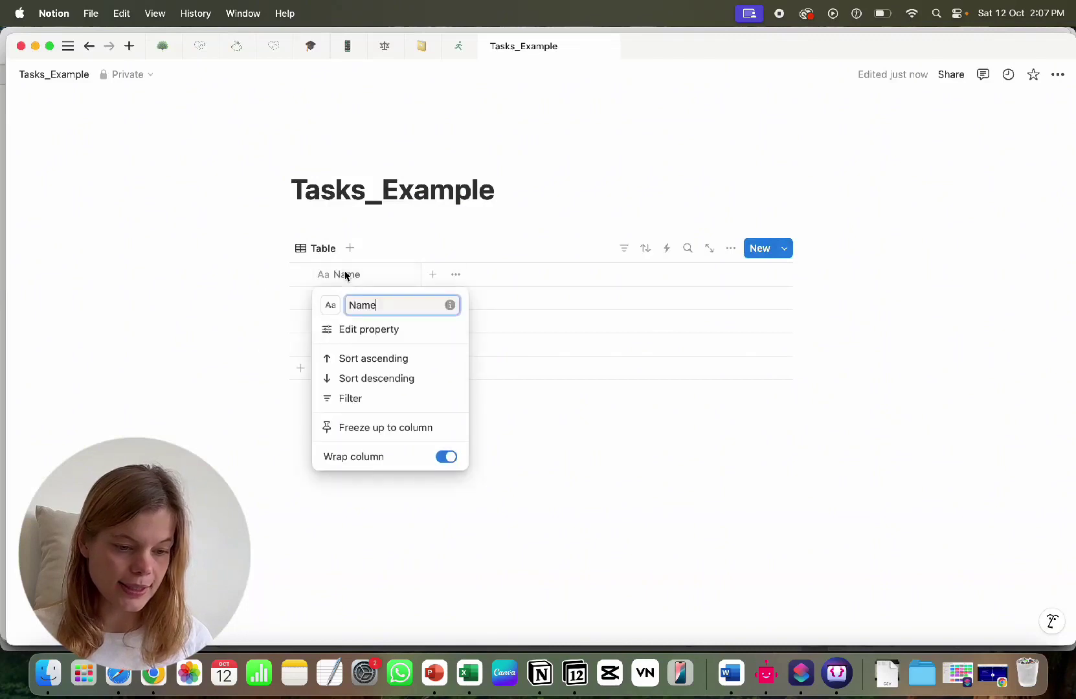
type("Na")
key("BackSpace")
key("BackSpace")
type("T")
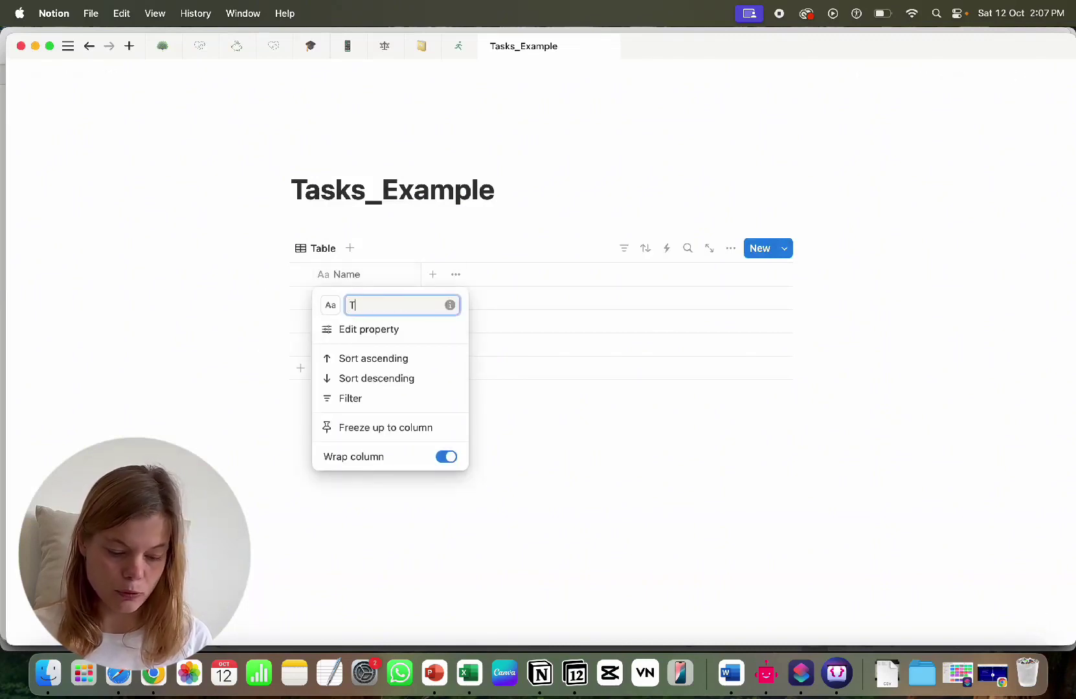
type("ask")
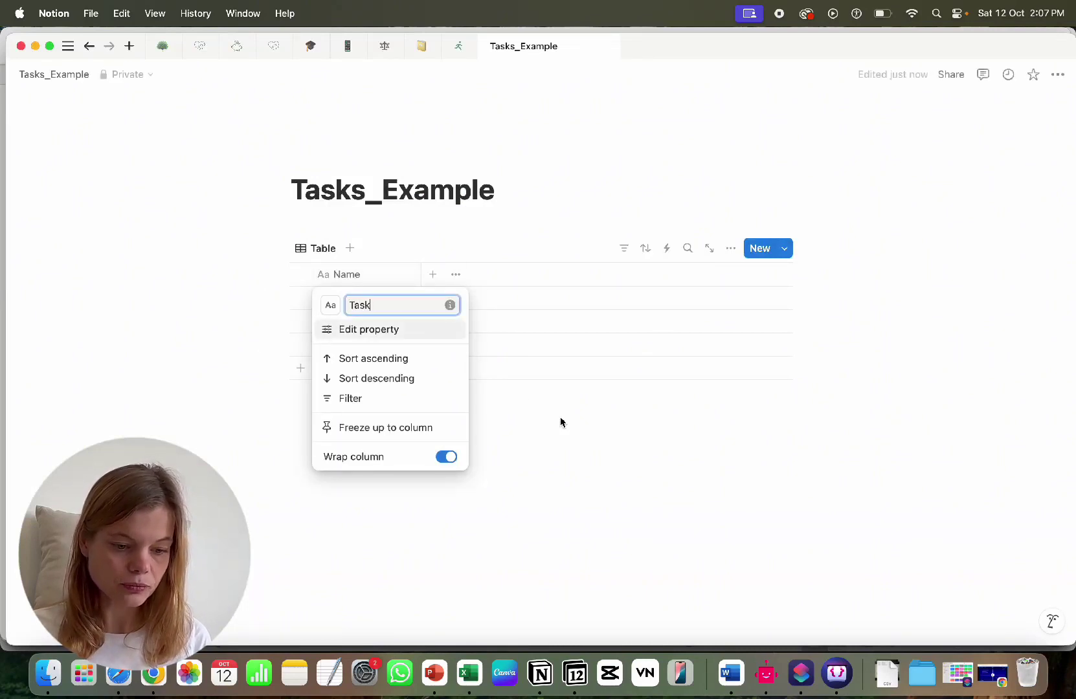
key("Return")
Step: Add a Date property to the database and name it Due Date
left_click(433, 275)
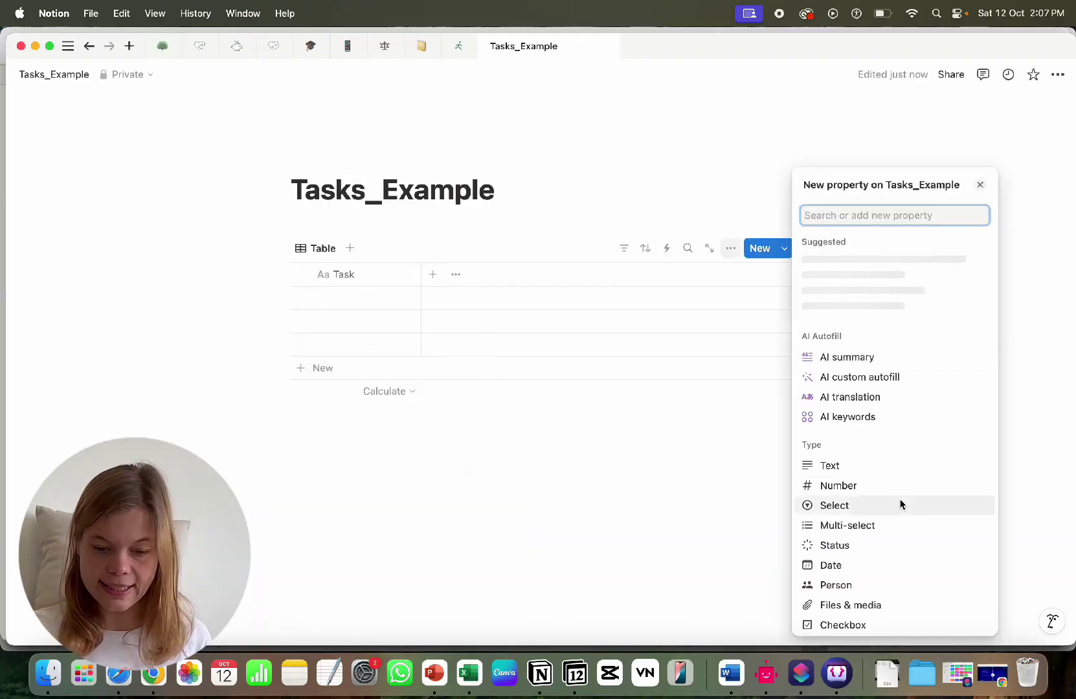
scroll(902, 500, "down", 1)
left_click(843, 525)
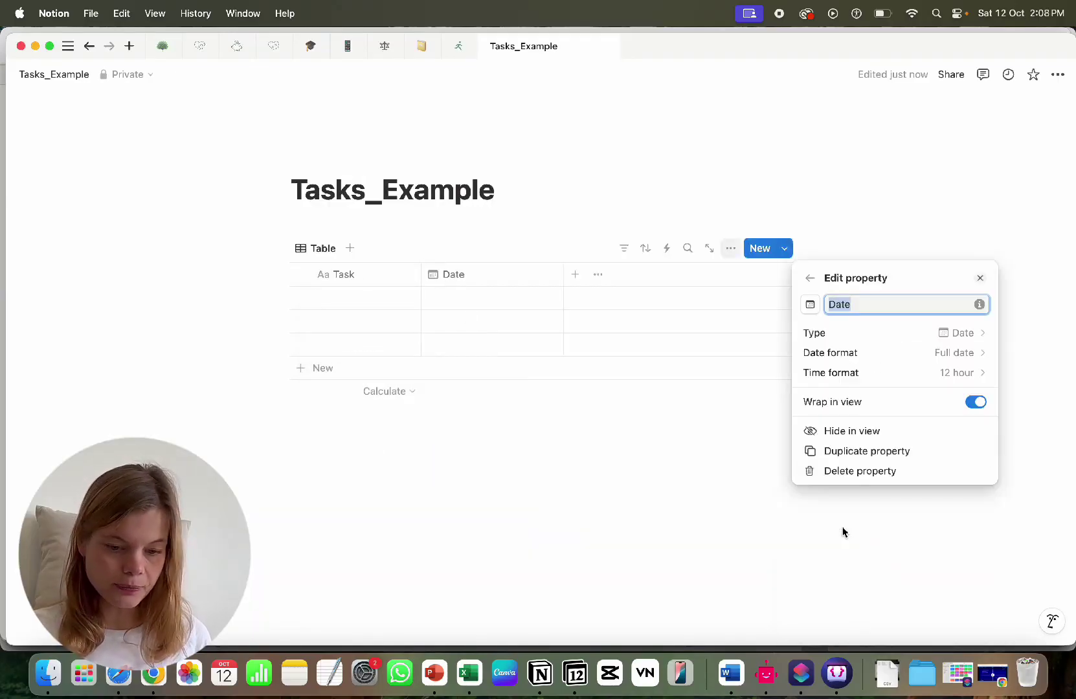
left_click(722, 501)
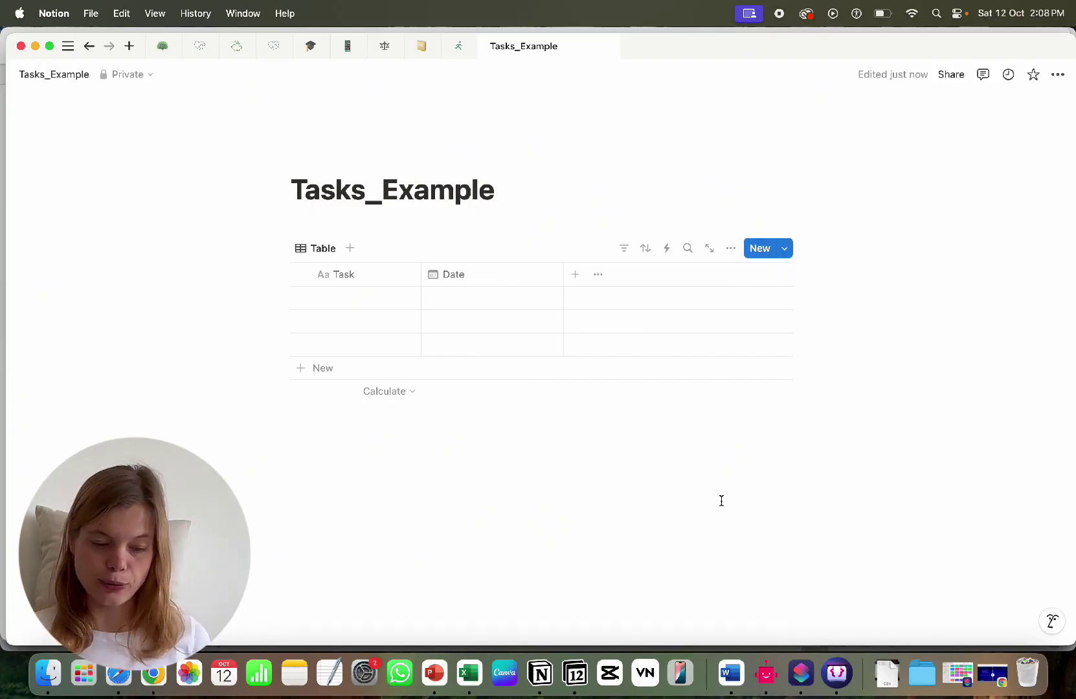
left_click(435, 277)
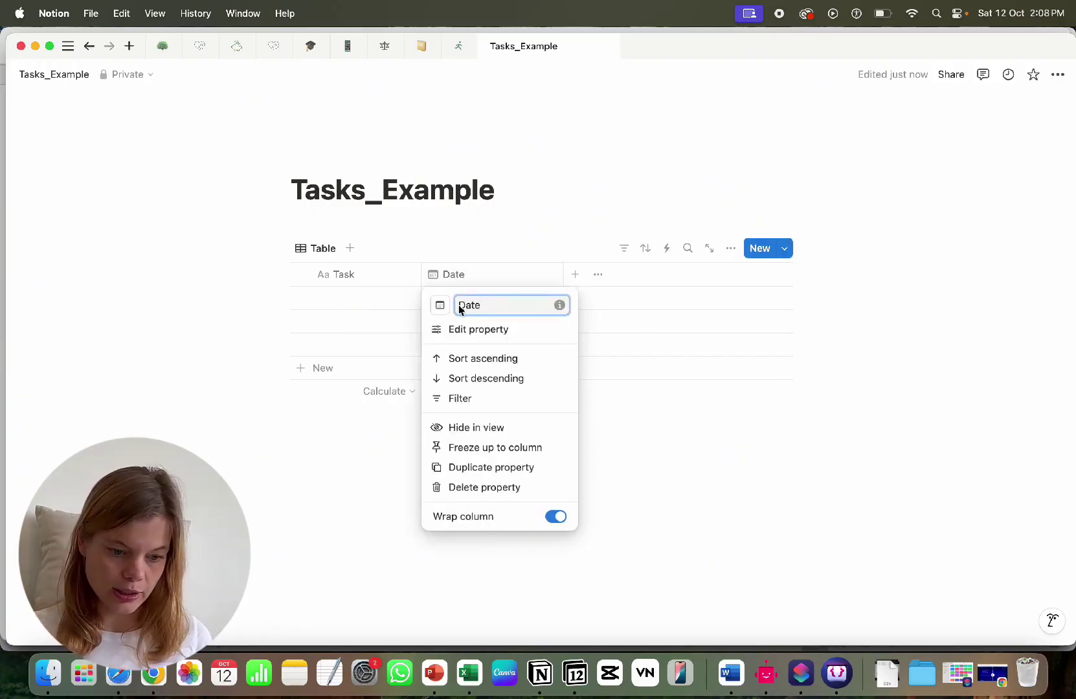
type("Due")
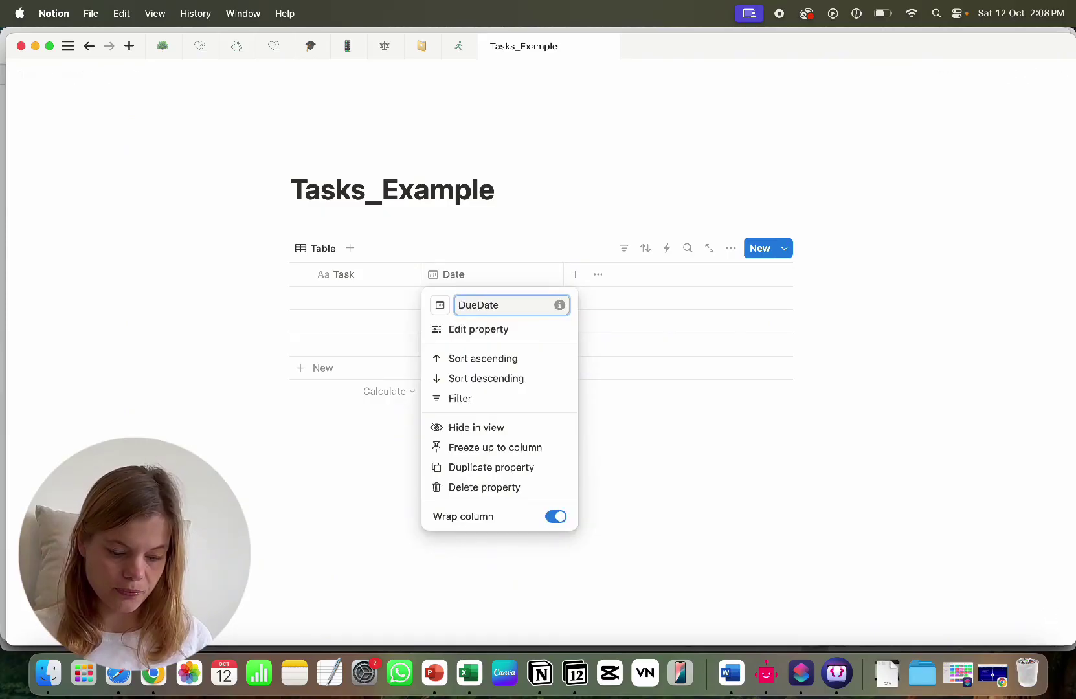
left_click(300, 490)
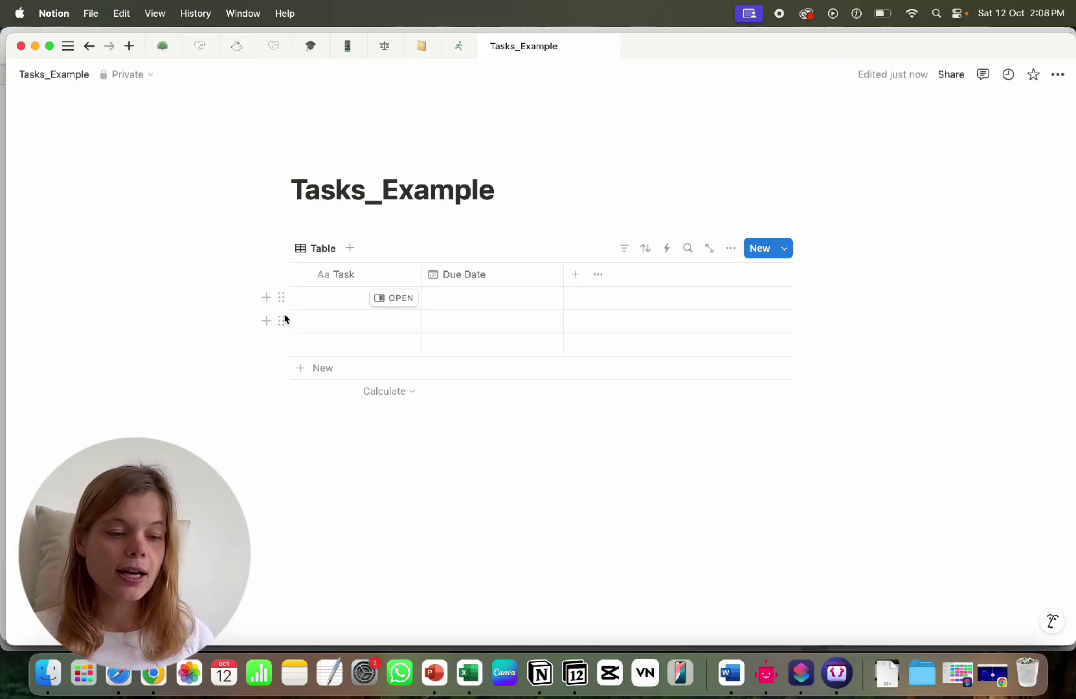
Step: Open the Tasks_Example database as a full page and copy its link
left_click(282, 249)
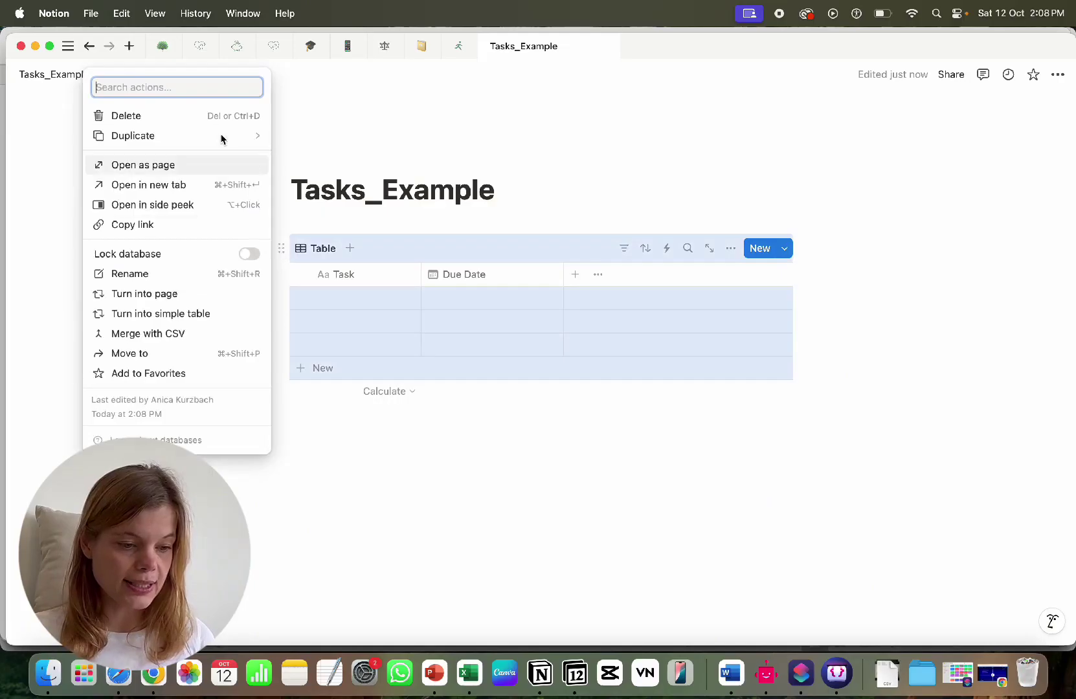
left_click(140, 165)
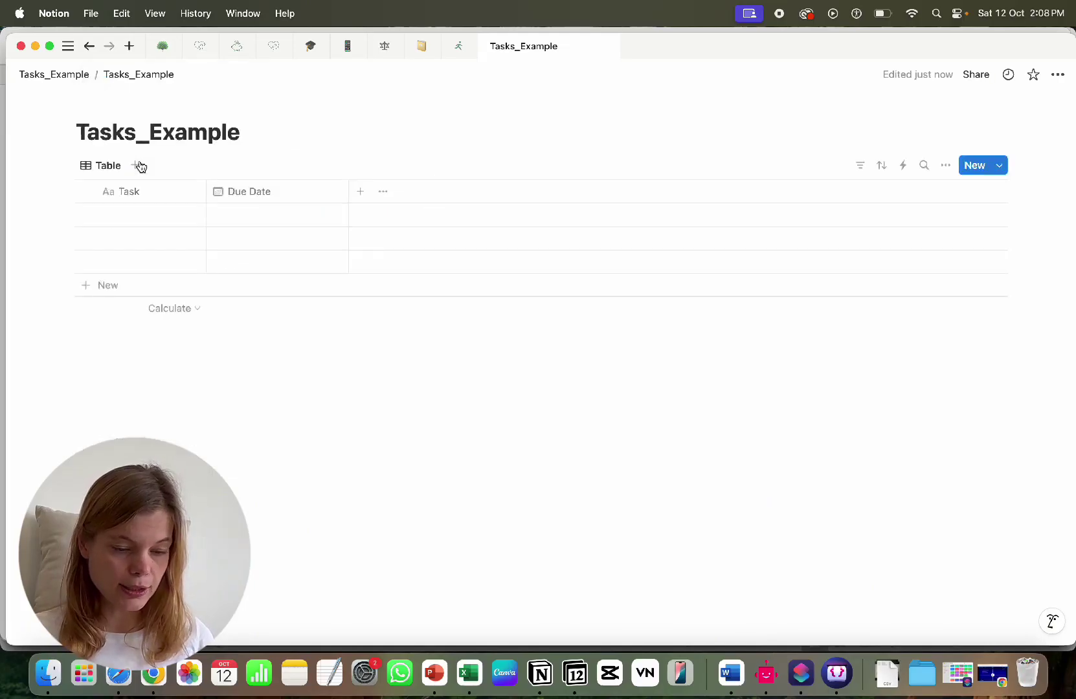
left_click(1058, 75)
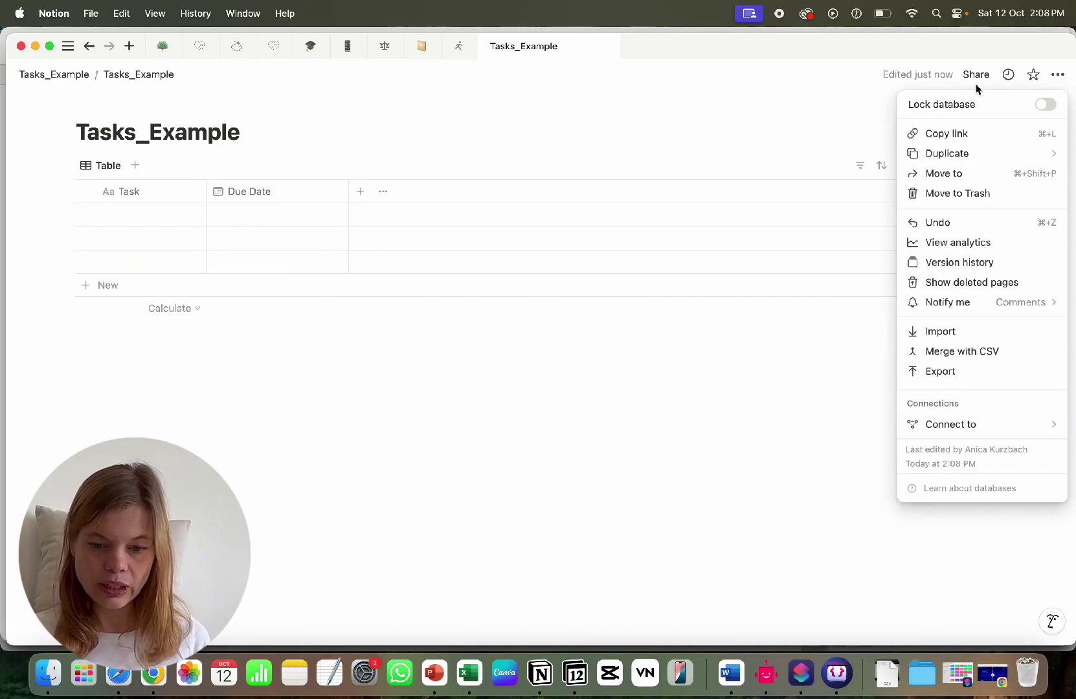
left_click(936, 134)
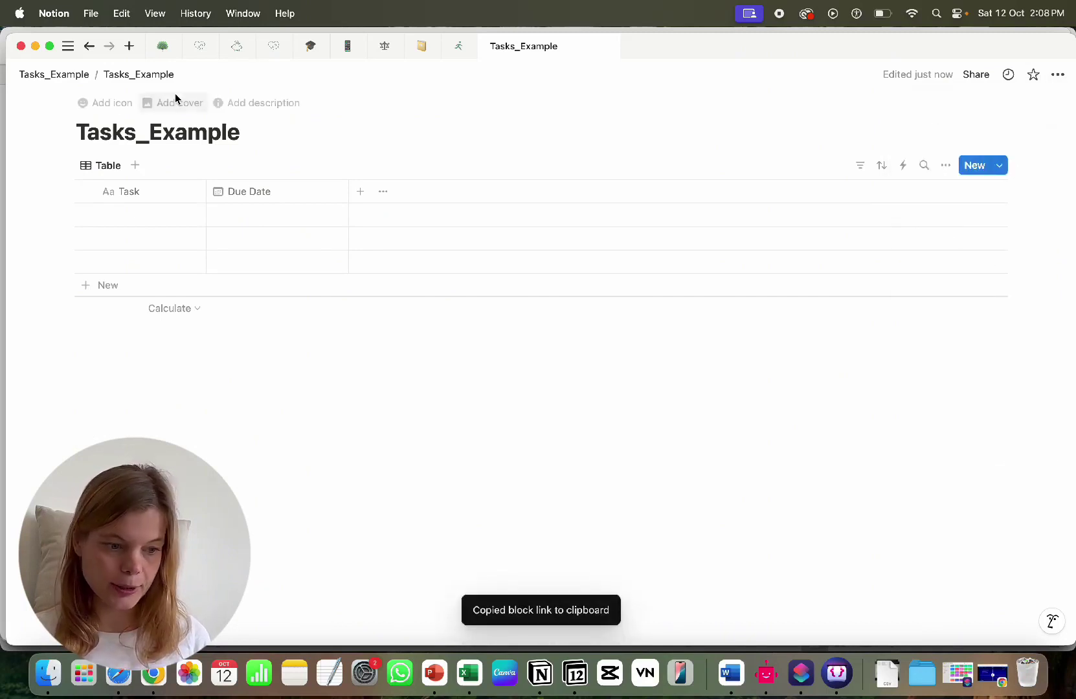
Step: Return to the parent Tasks_Example page and paste the database link as plain link text below the table
left_click(54, 75)
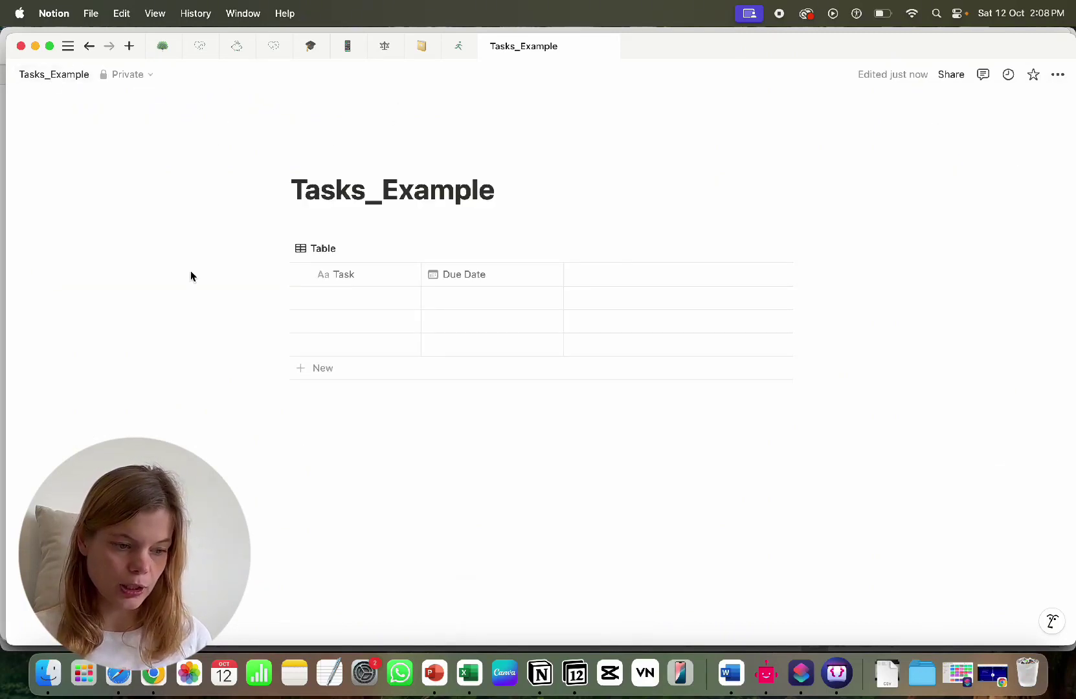
left_click(330, 432)
key("super+v")
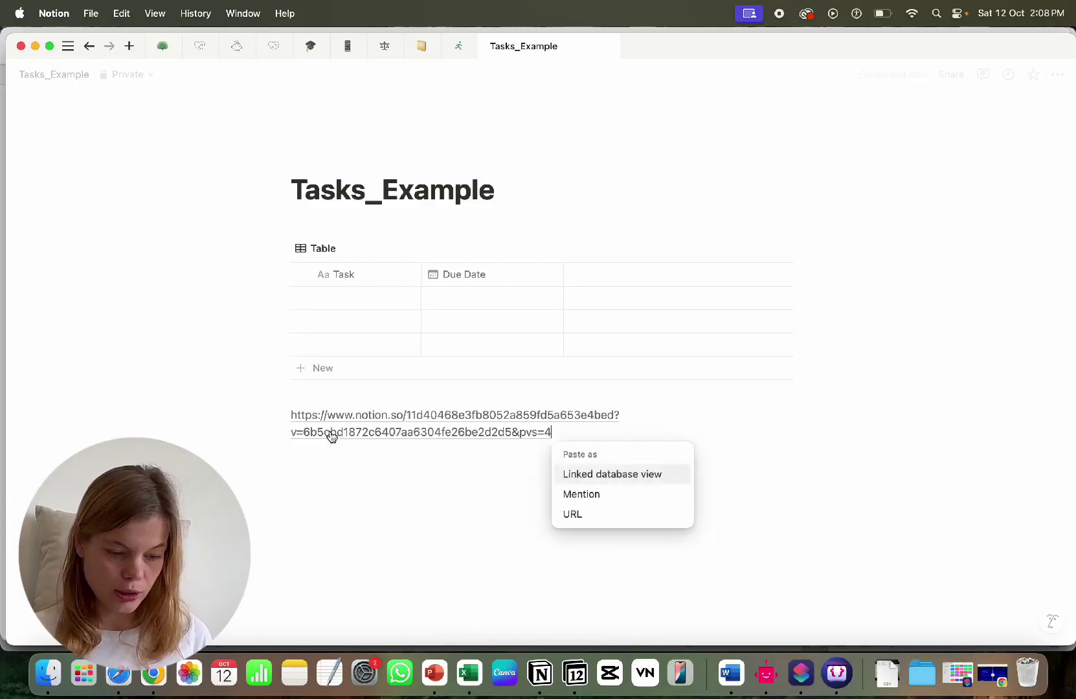
left_click(399, 512)
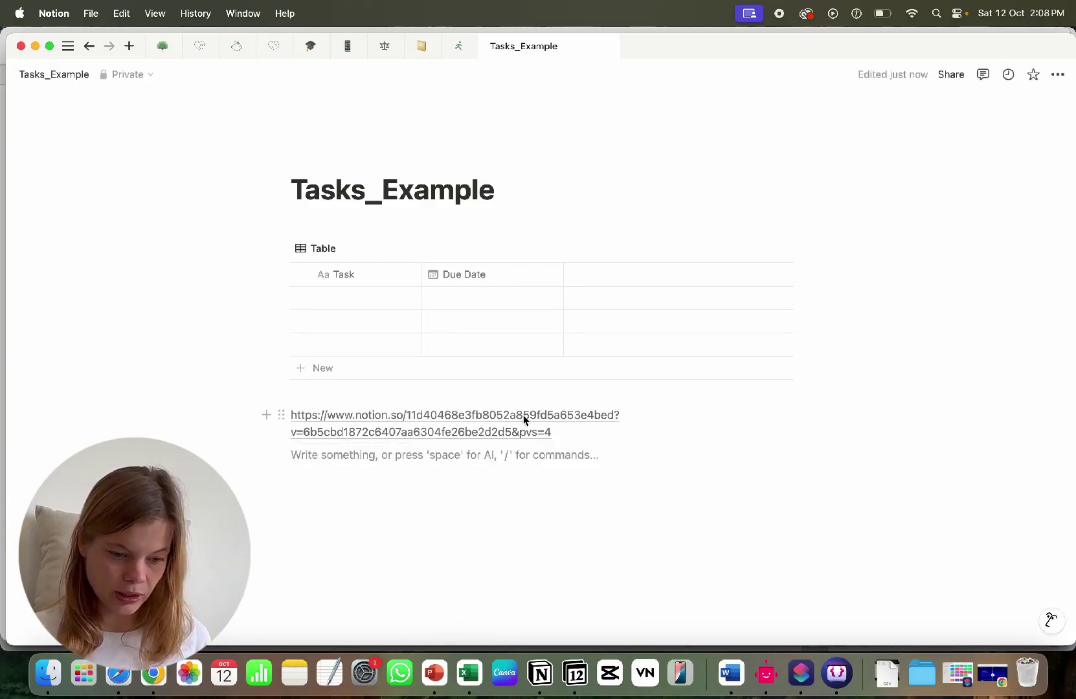
mouse_move(492, 424)
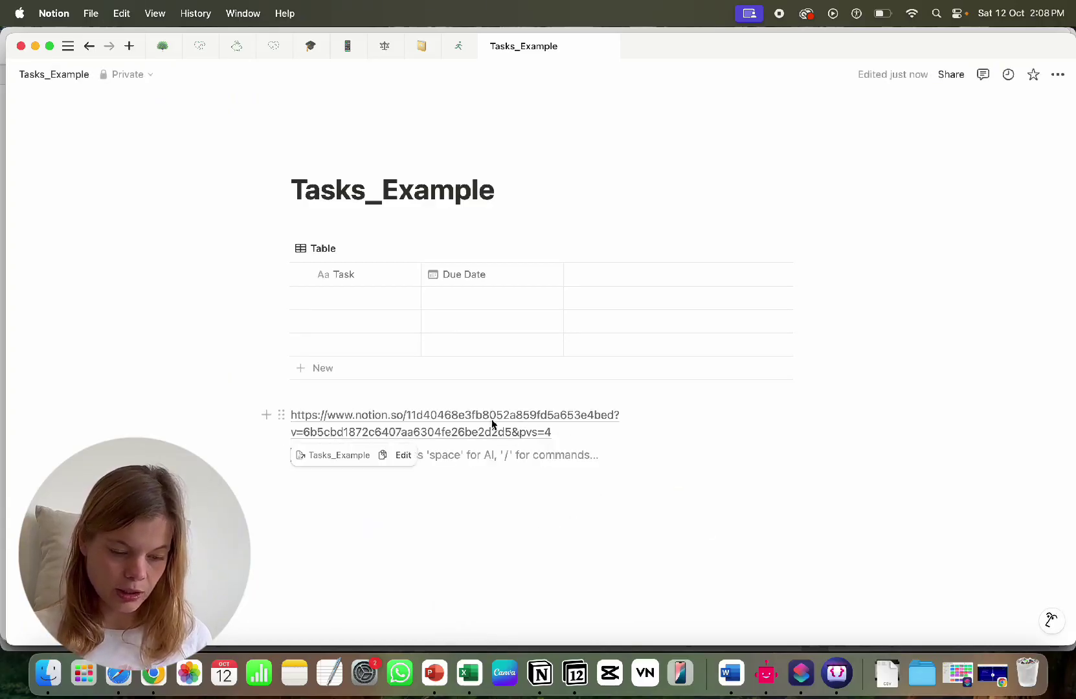
left_click(403, 456)
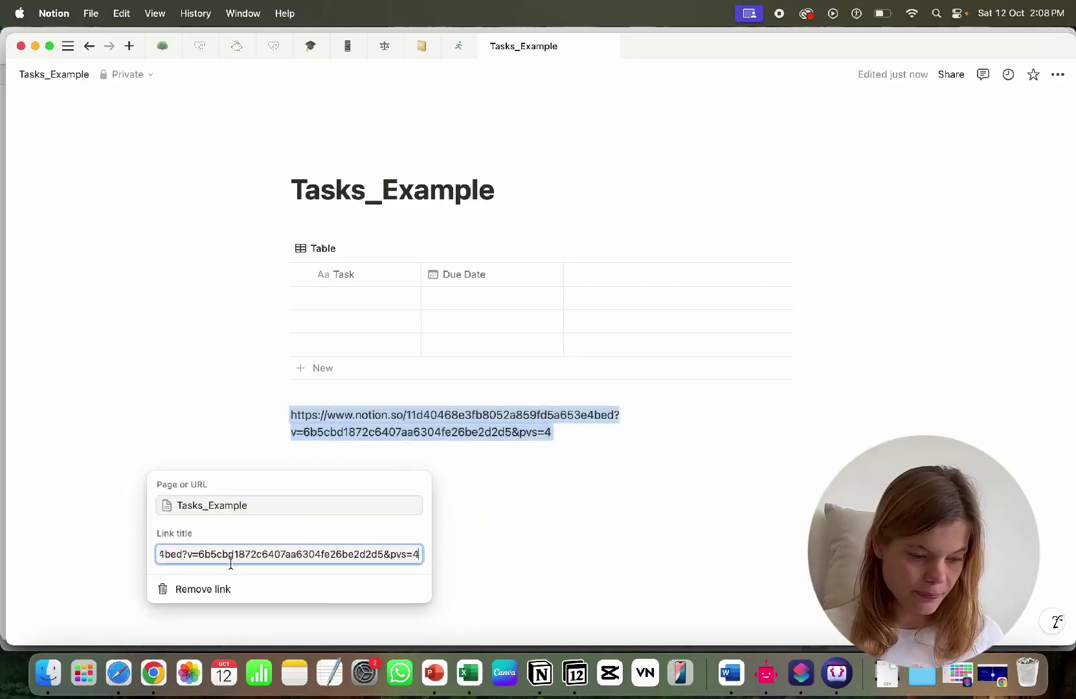
scroll(251, 557, "left", 4)
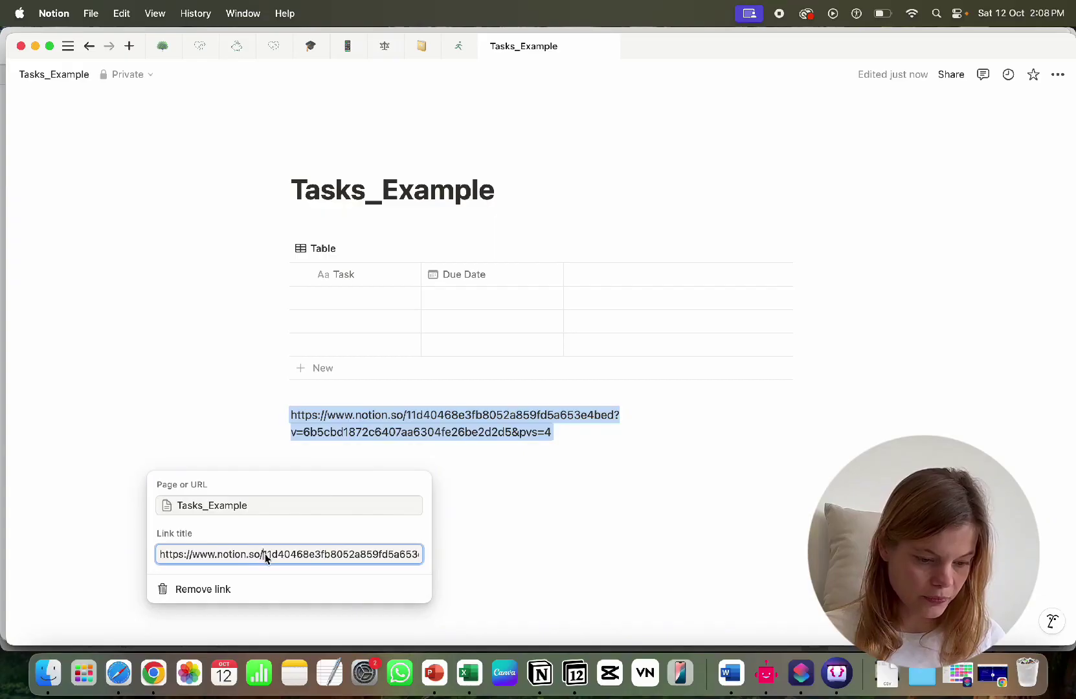
left_click_drag(264, 553, 160, 549)
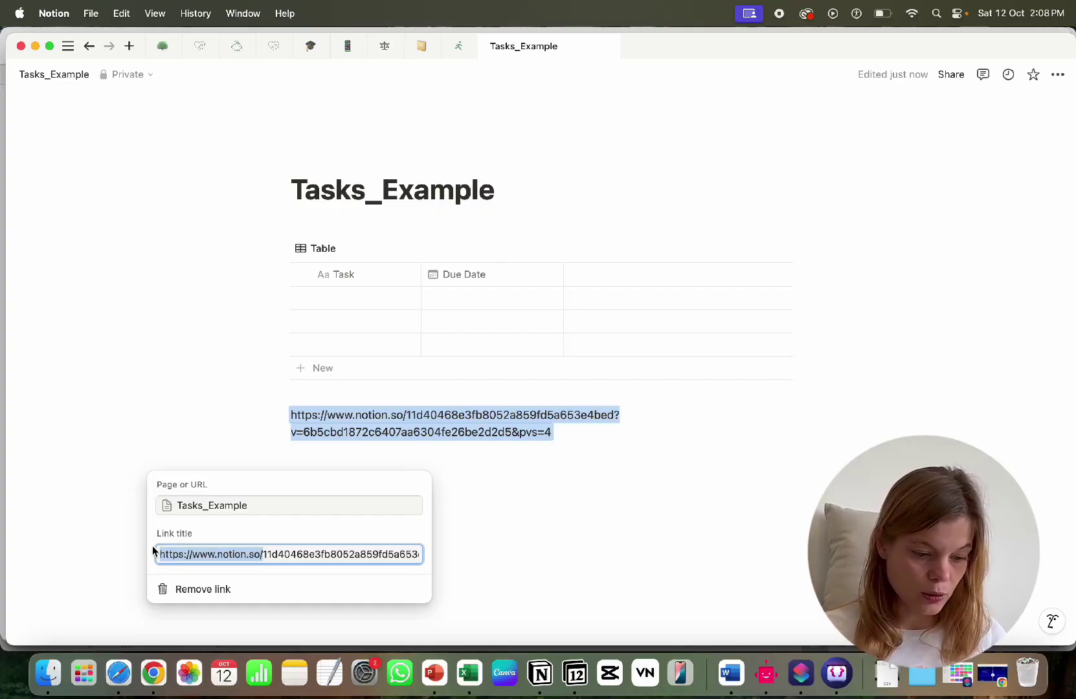
key("BackSpace")
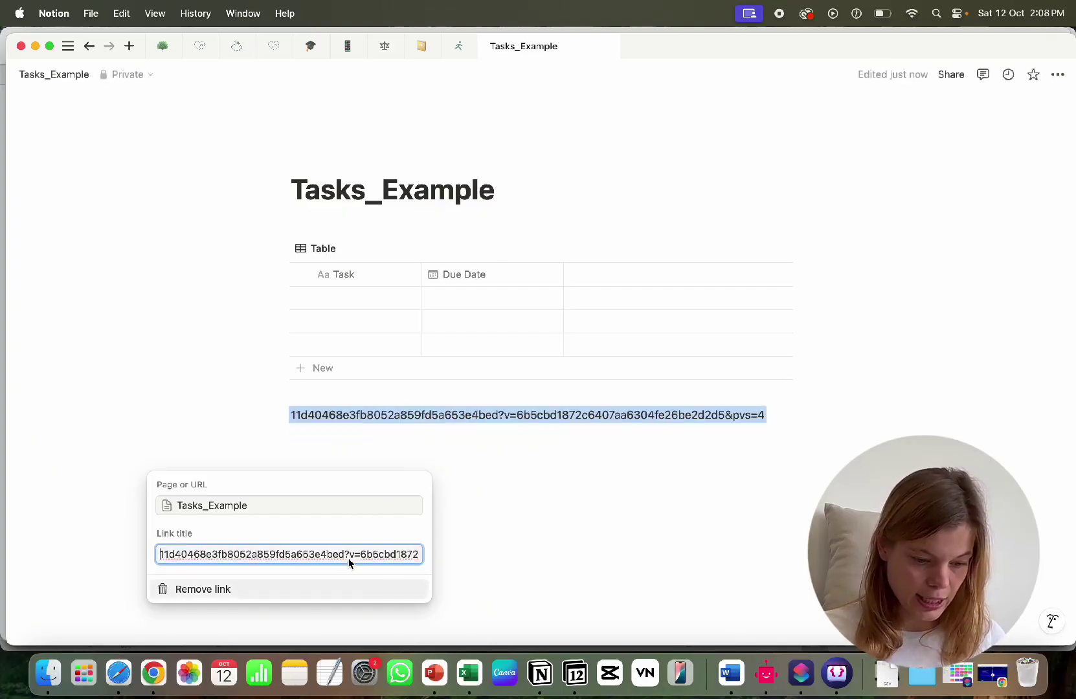
left_click_drag(346, 554, 465, 553)
key("BackSpace")
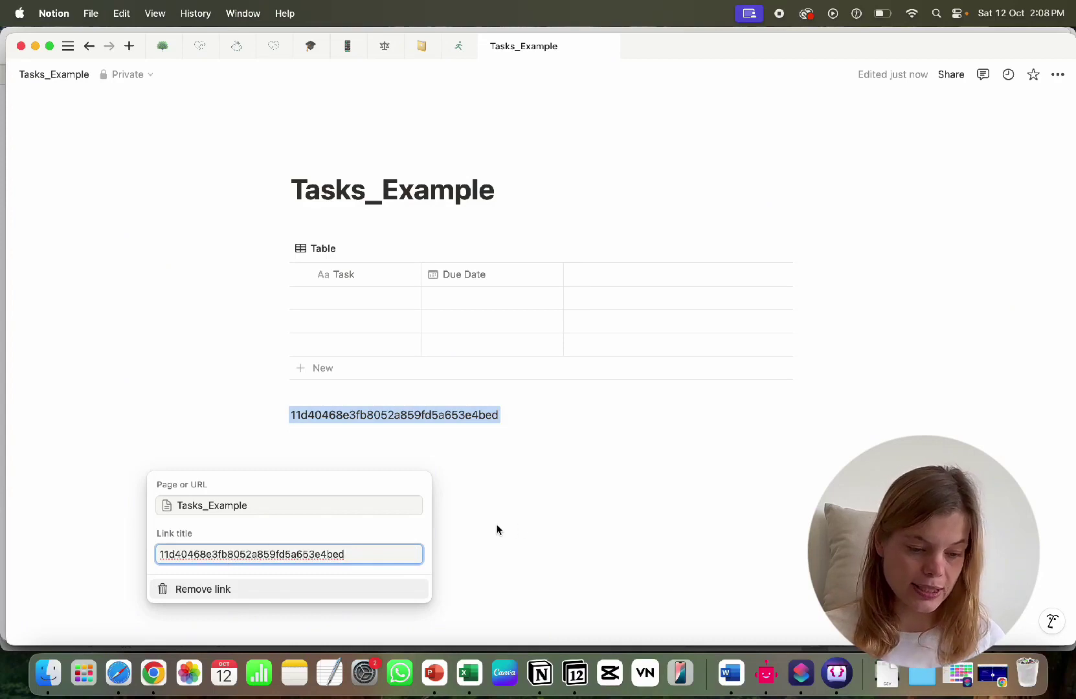
key("Escape")
left_click(464, 463)
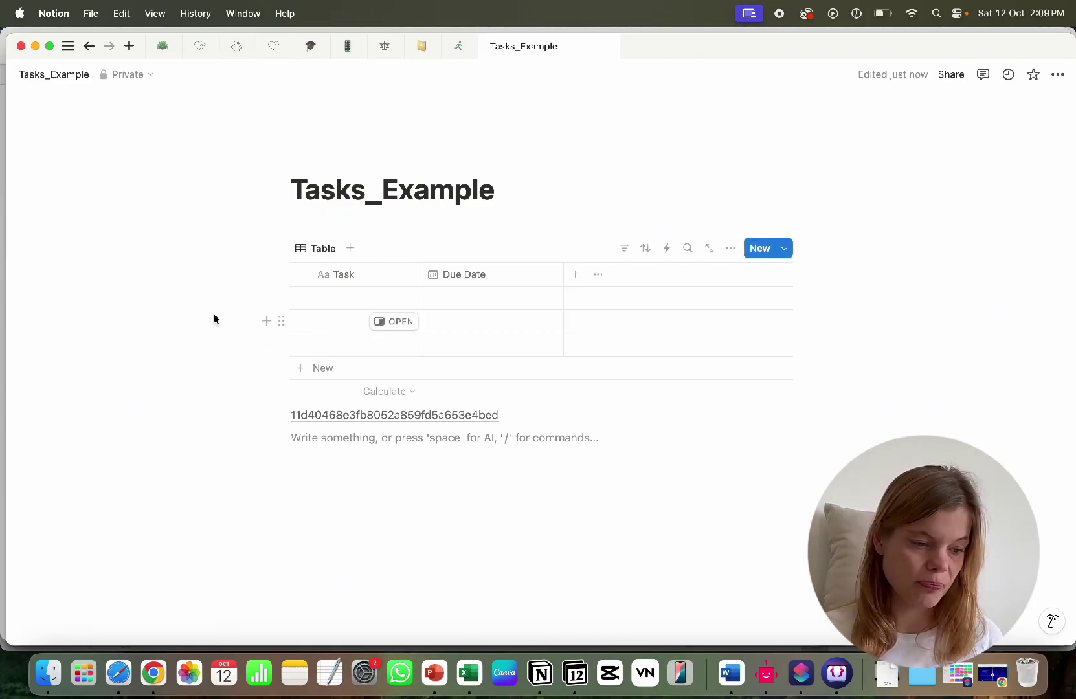
Step: Open the page for developing or managing integrations from the account's connection settings
left_click(68, 47)
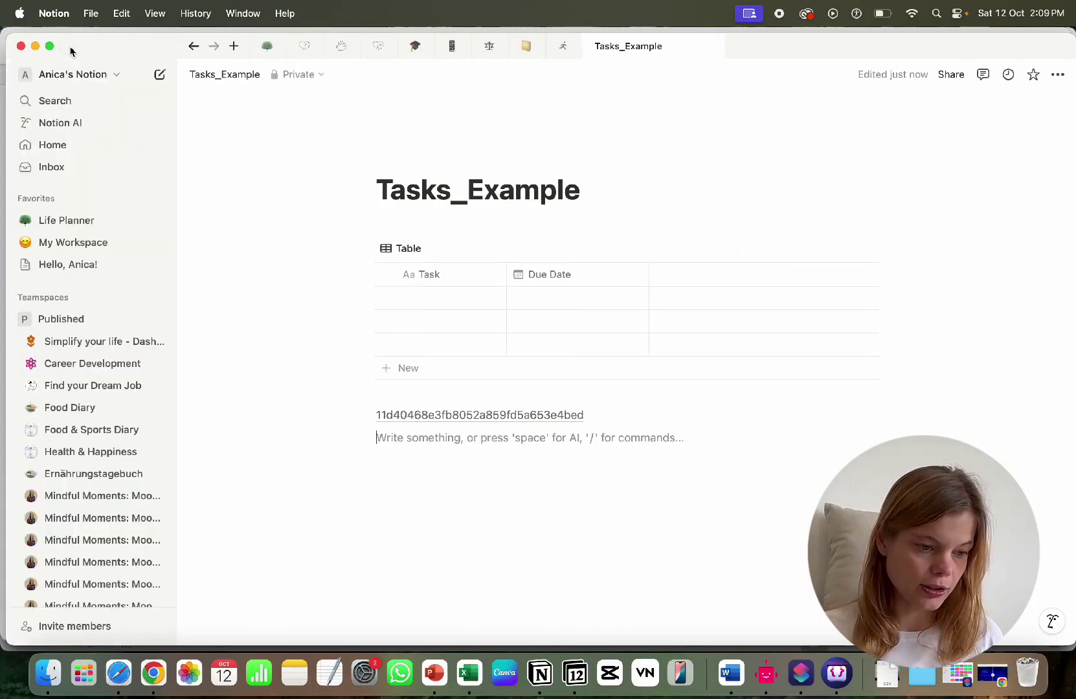
scroll(111, 401, "down", 10)
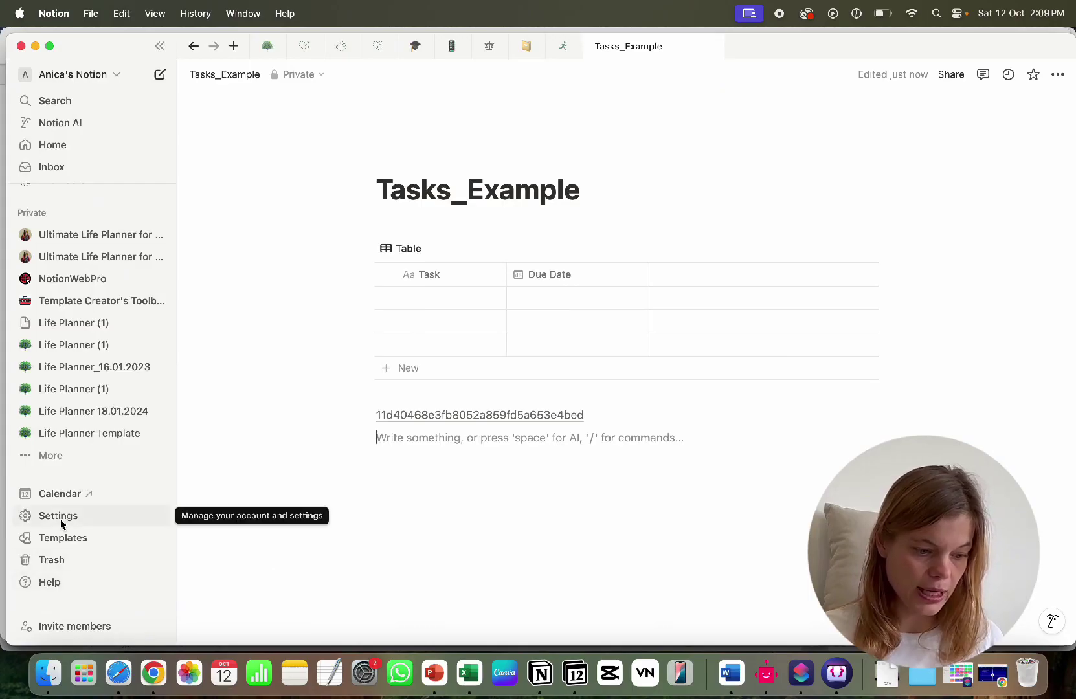
left_click(58, 517)
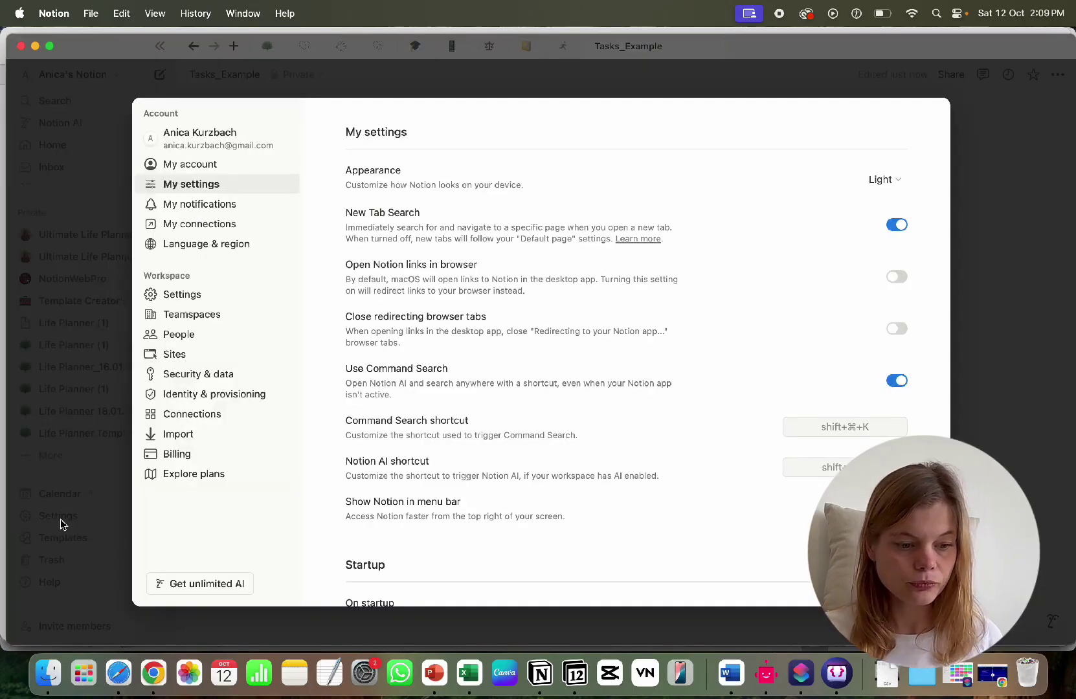
left_click(217, 226)
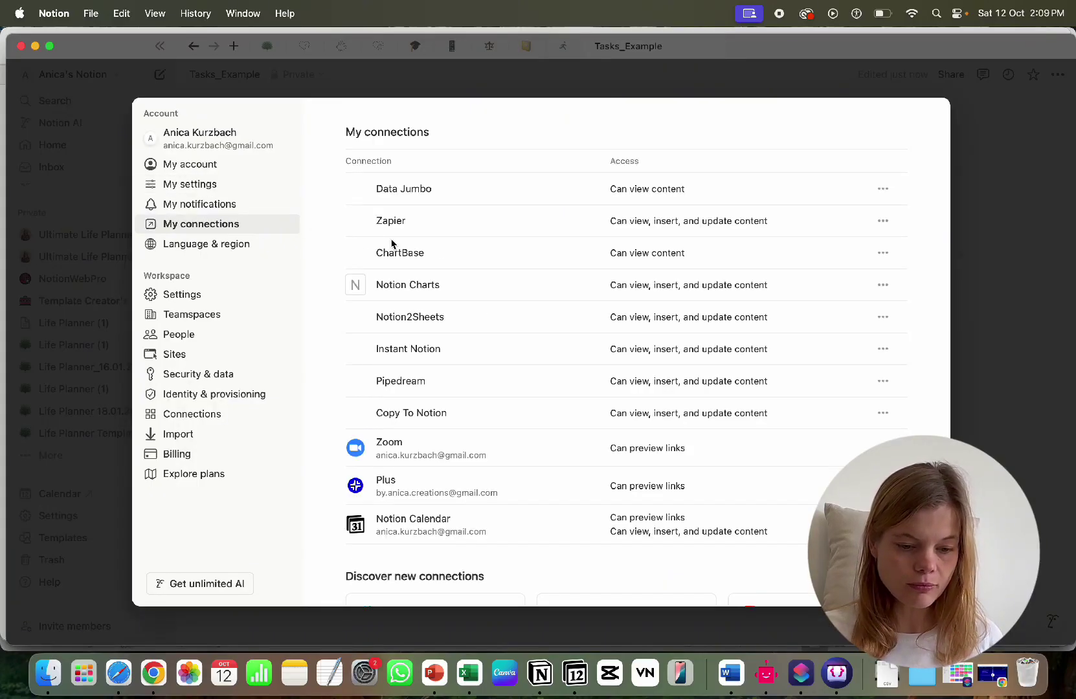
scroll(392, 243, "down", 5)
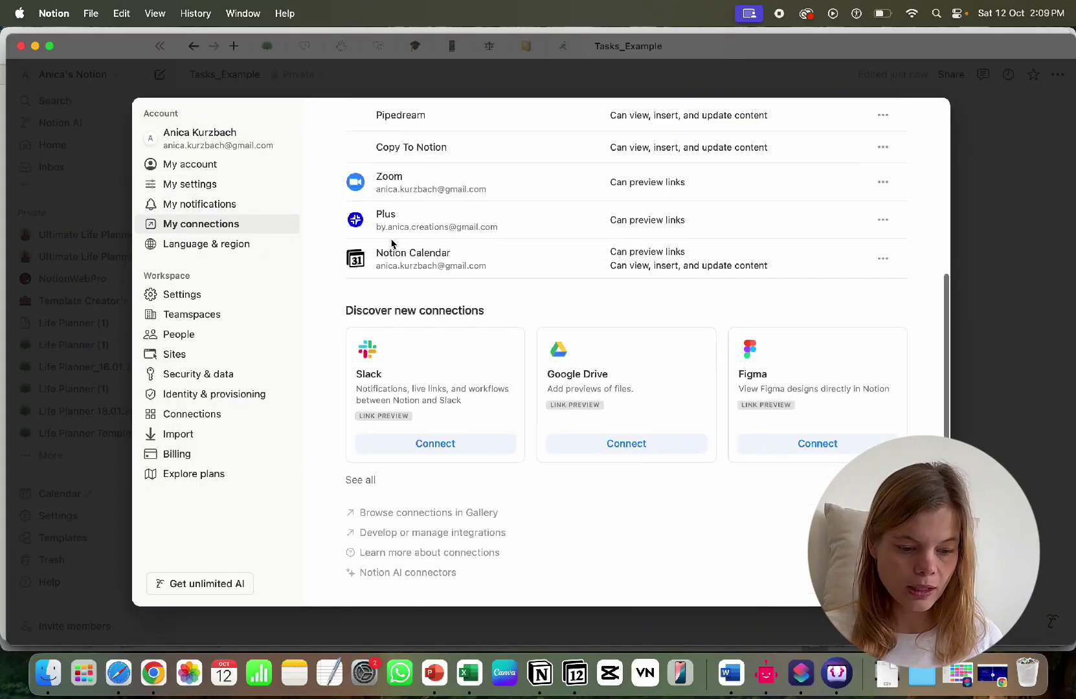
left_click(438, 533)
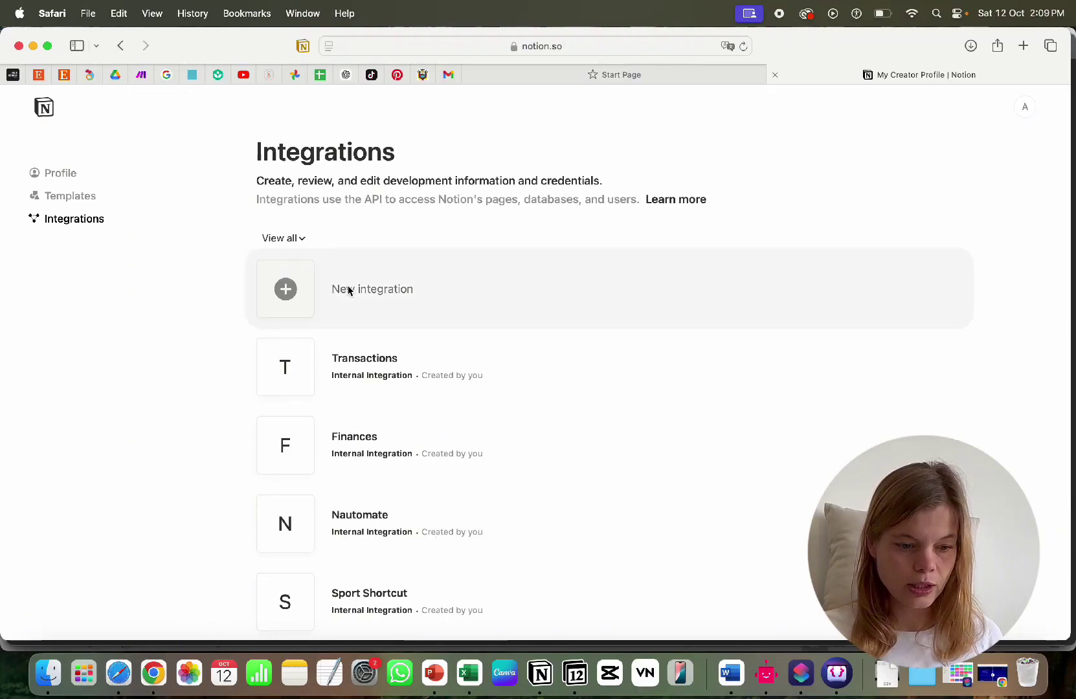
Step: Create a new internal integration named Tasks_Example, associated with the personal Notion workspace
left_click(360, 289)
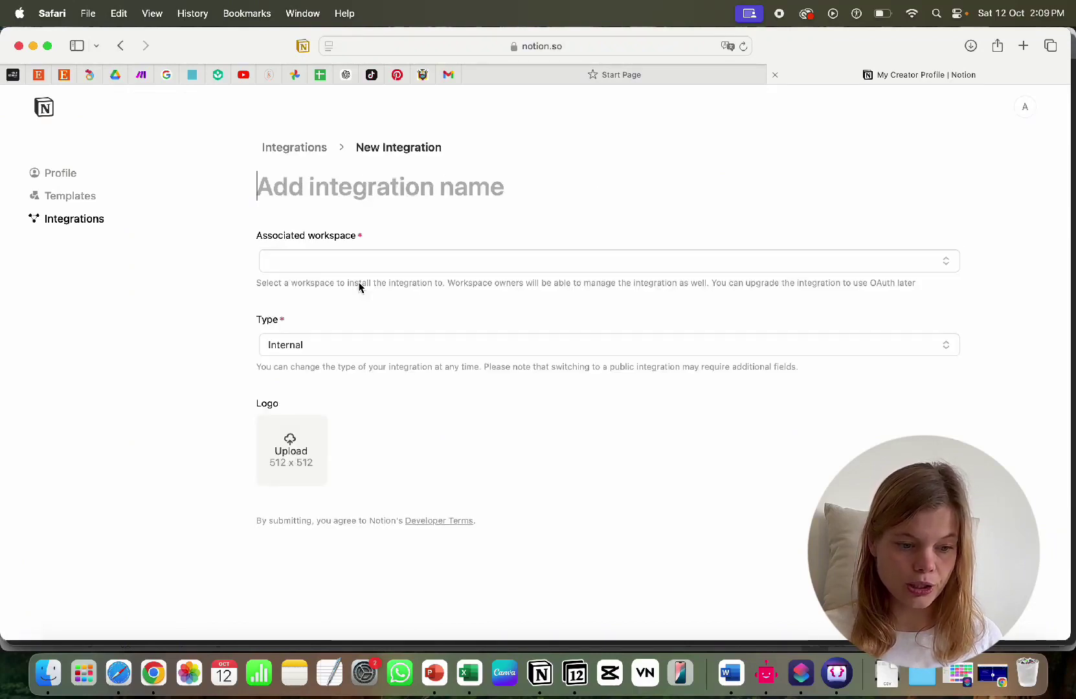
type("Tasks")
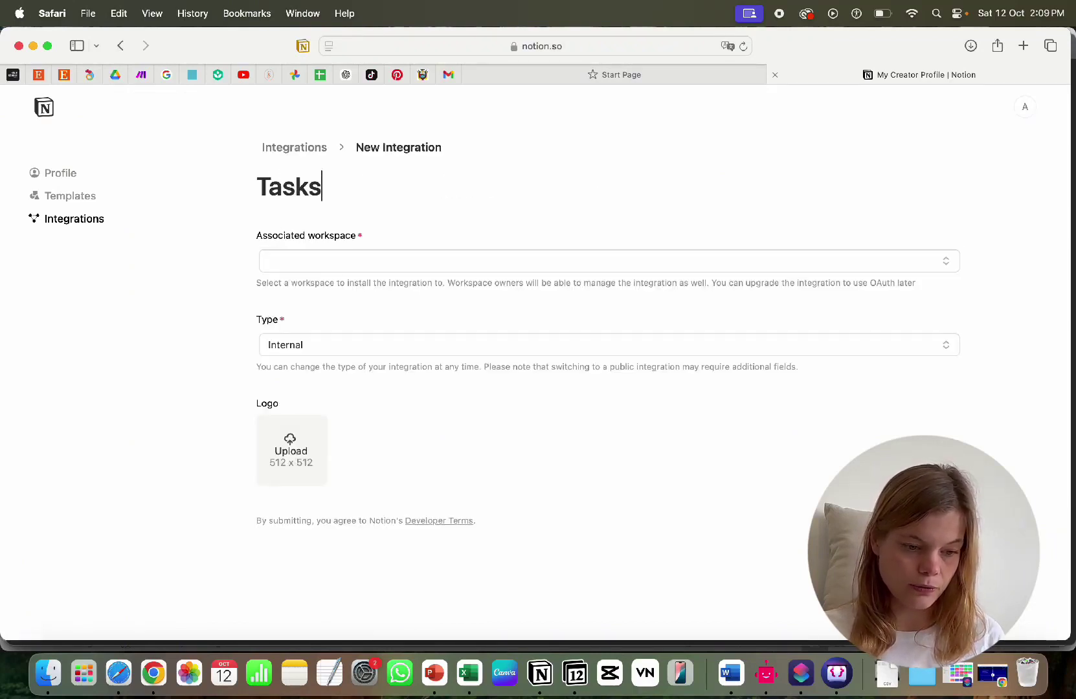
type("_Example")
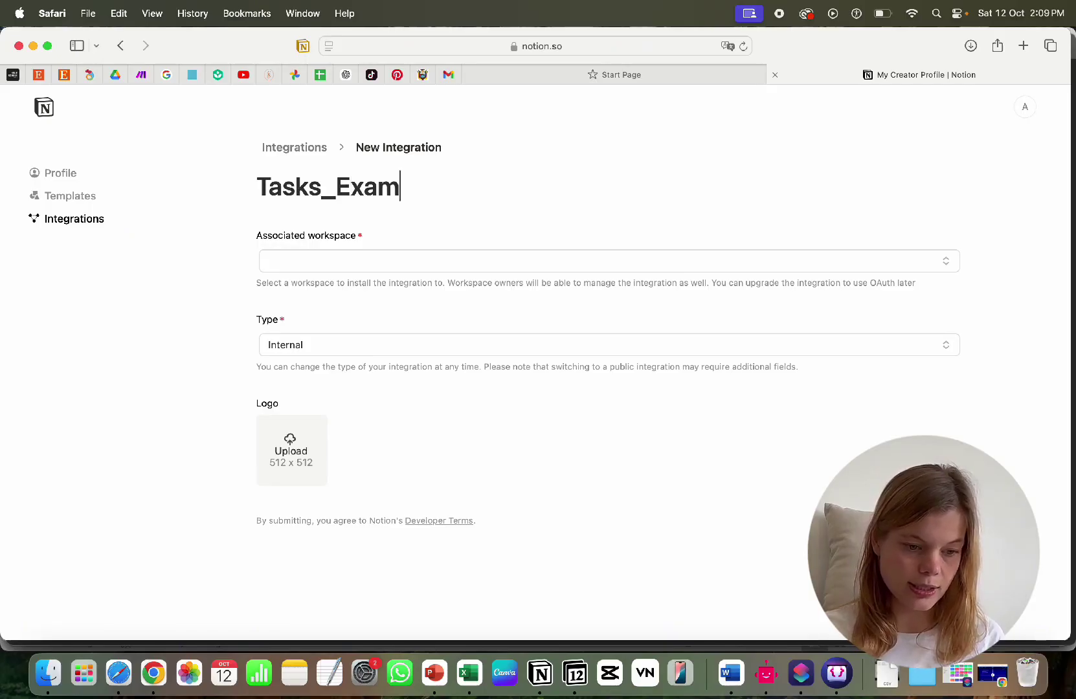
left_click(340, 257)
left_click(322, 288)
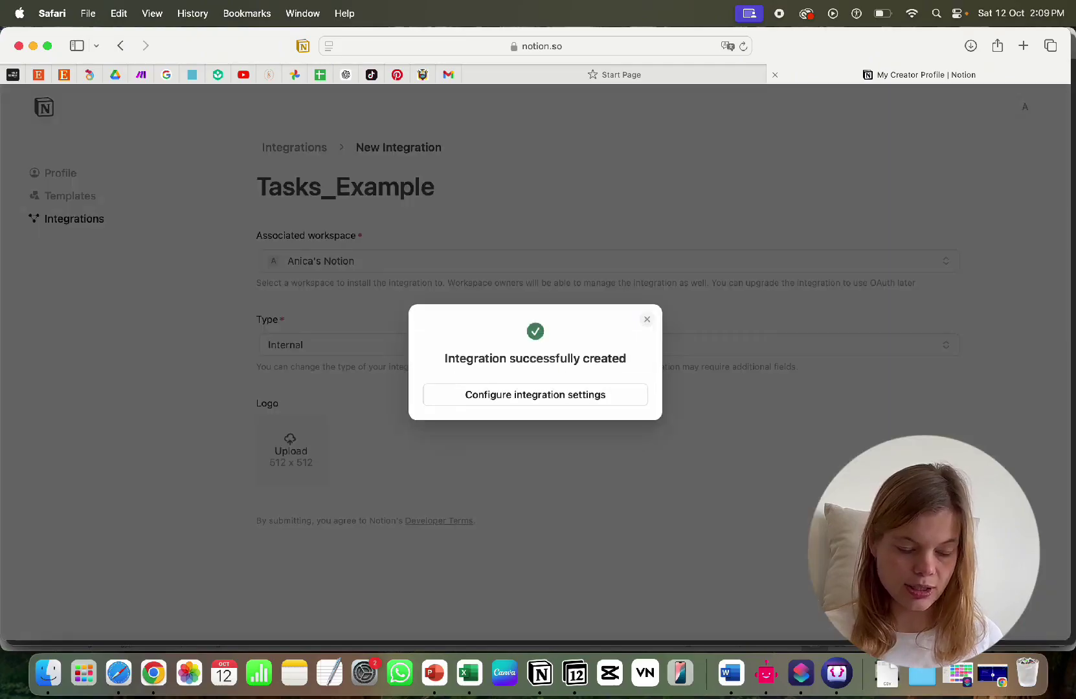
Step: Open the new integration's configuration, then reveal and copy its internal integration secret
left_click(507, 396)
scroll(508, 400, "down", 5)
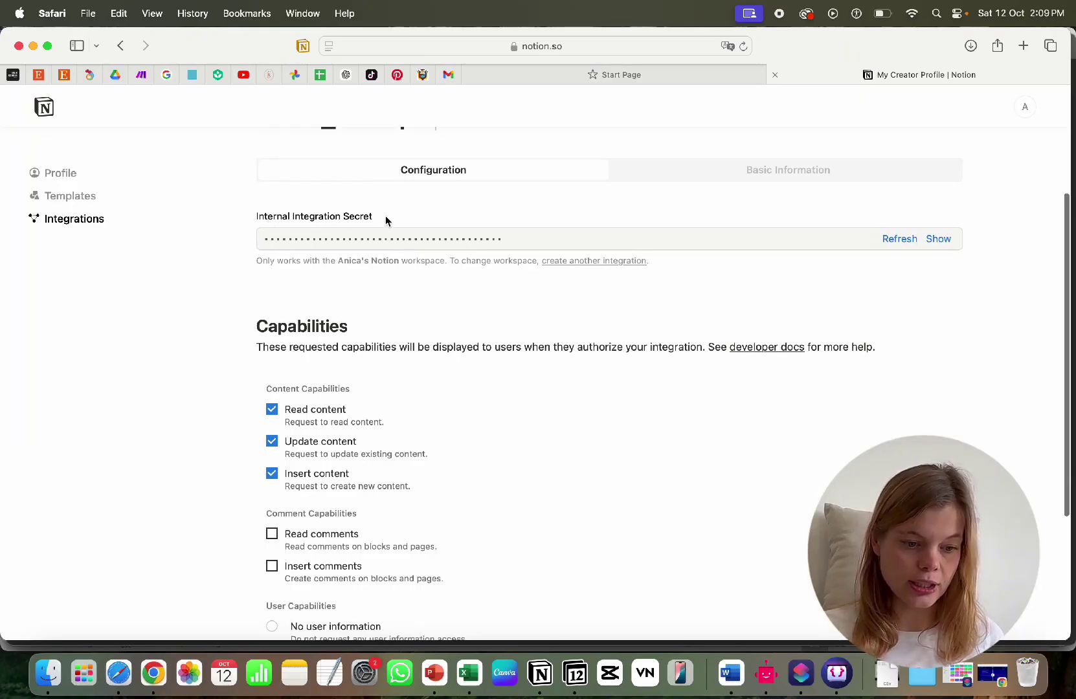
left_click(936, 240)
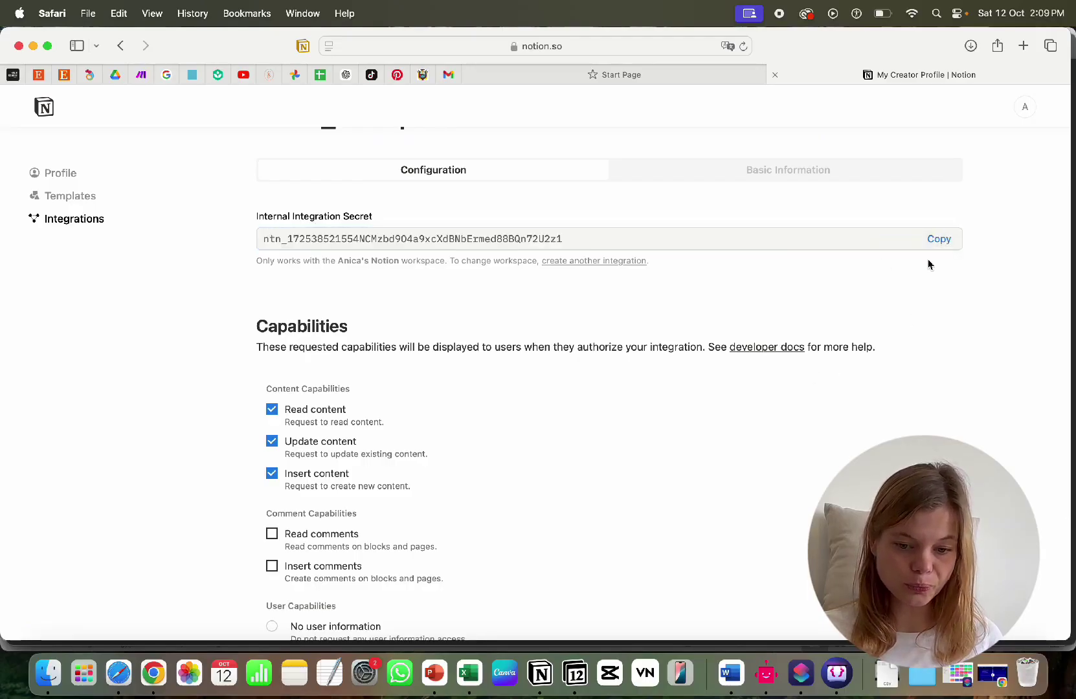
left_click(936, 240)
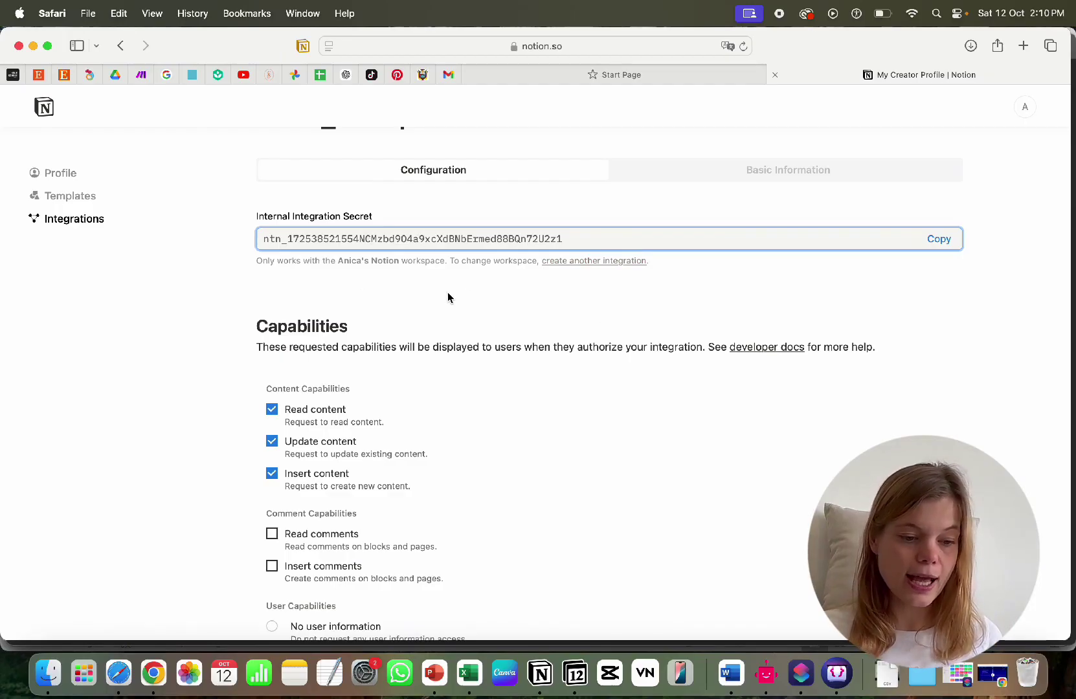
scroll(521, 310, "up", 1)
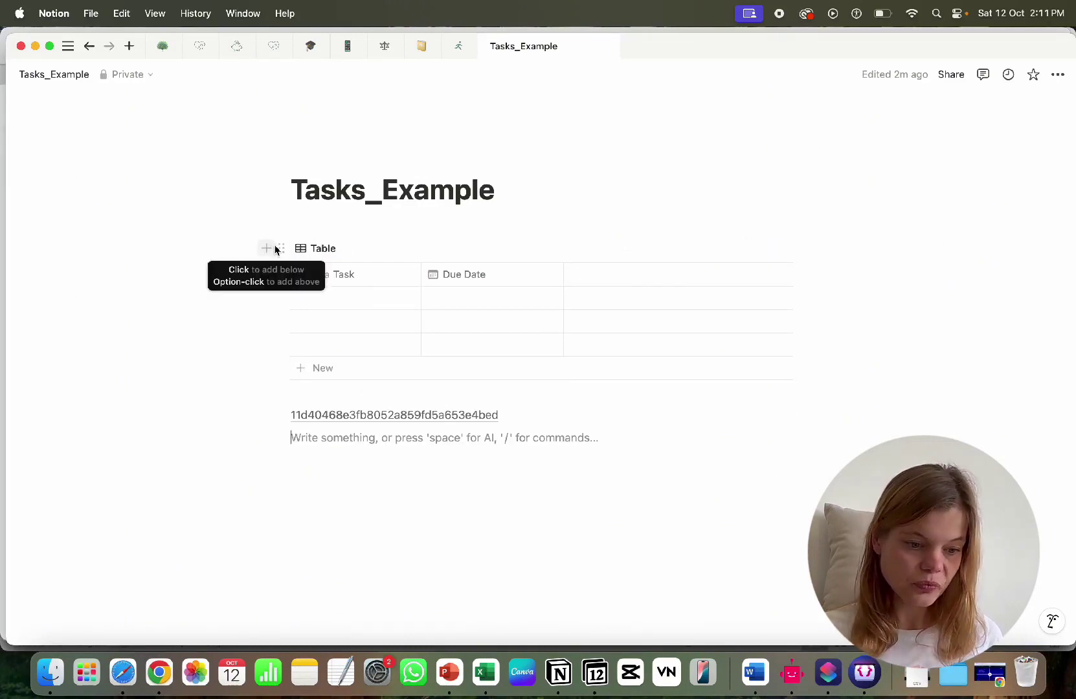
Step: Open the Tasks_Example database as a full page, connect it to the Tasks_Example integration, and return to the parent page
left_click(280, 249)
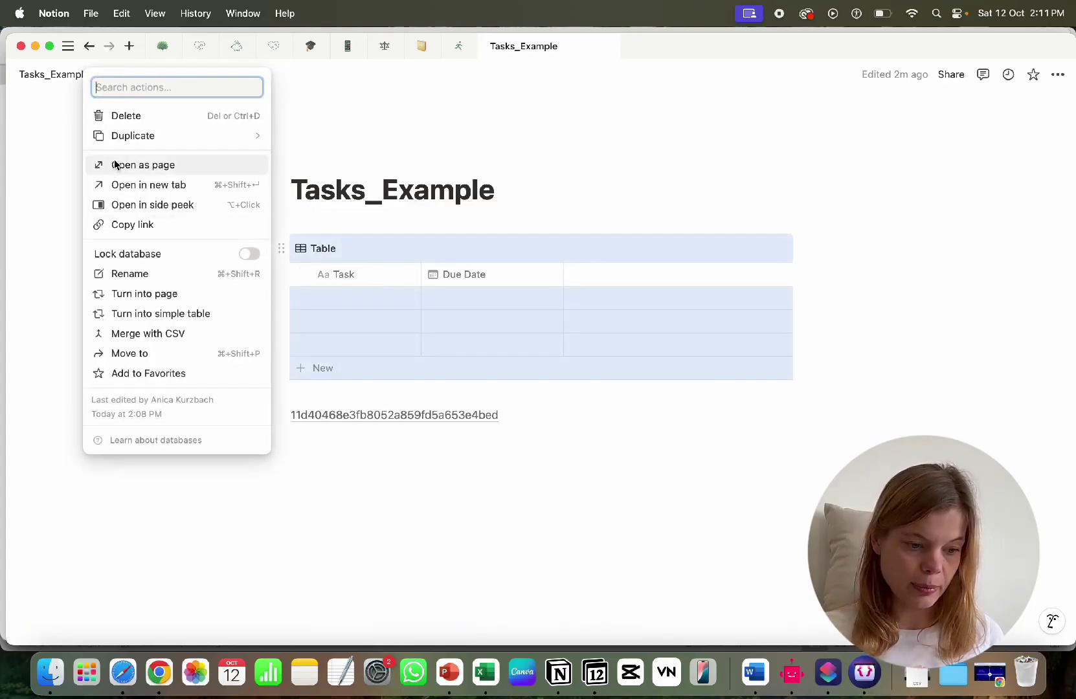
left_click(138, 166)
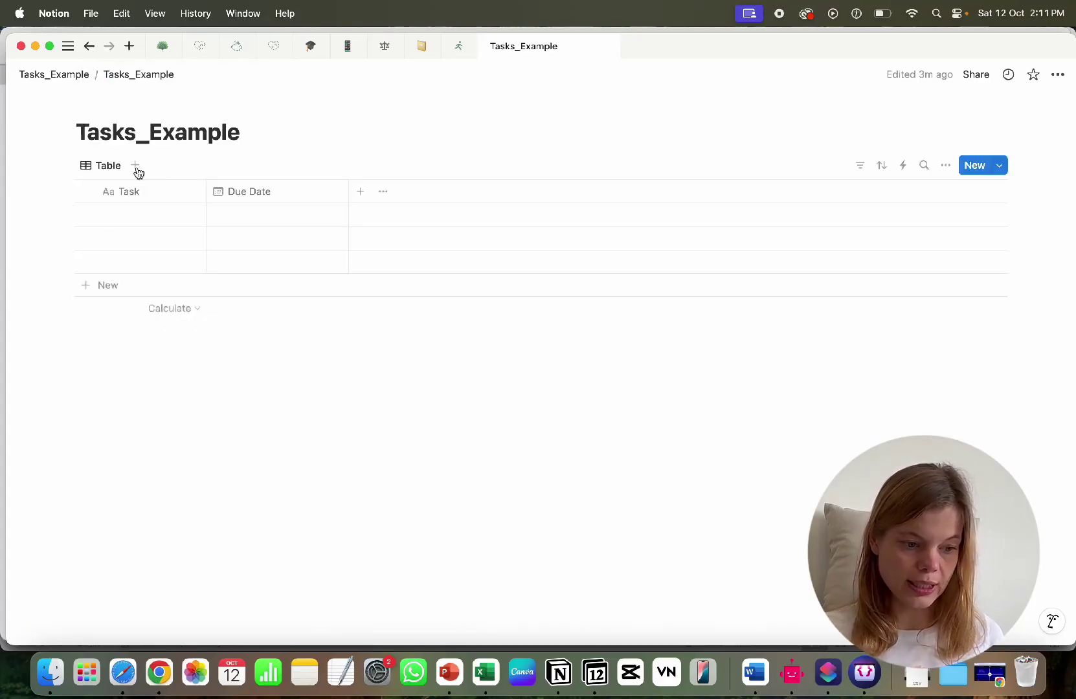
left_click(1056, 75)
mouse_move(963, 427)
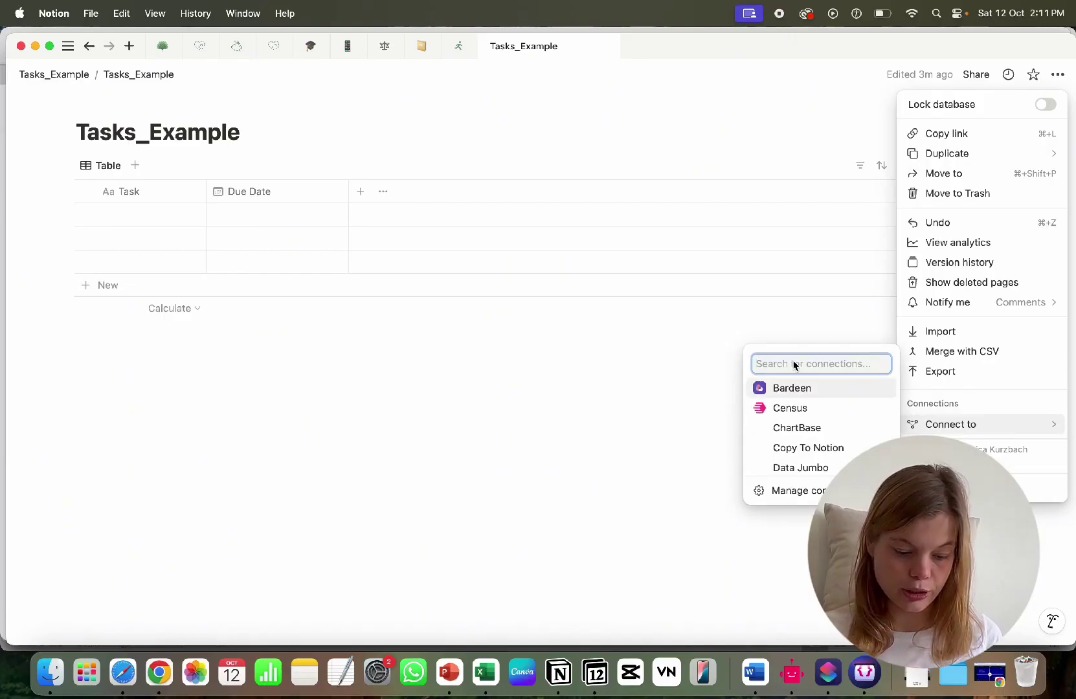
type("Taks")
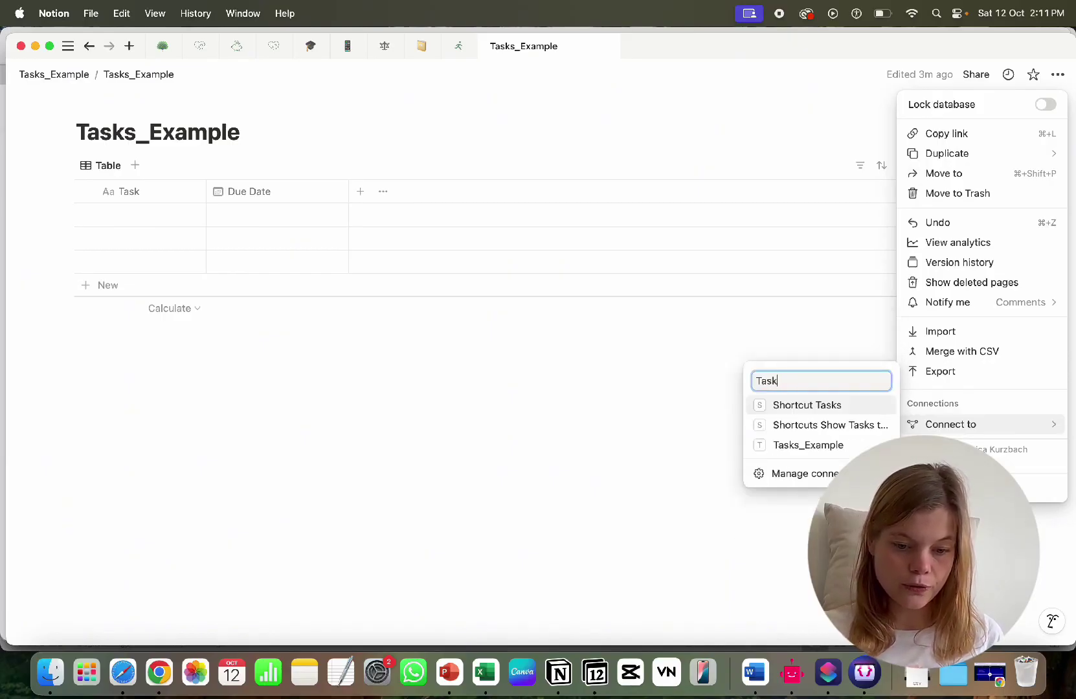
left_click(806, 447)
left_click(496, 360)
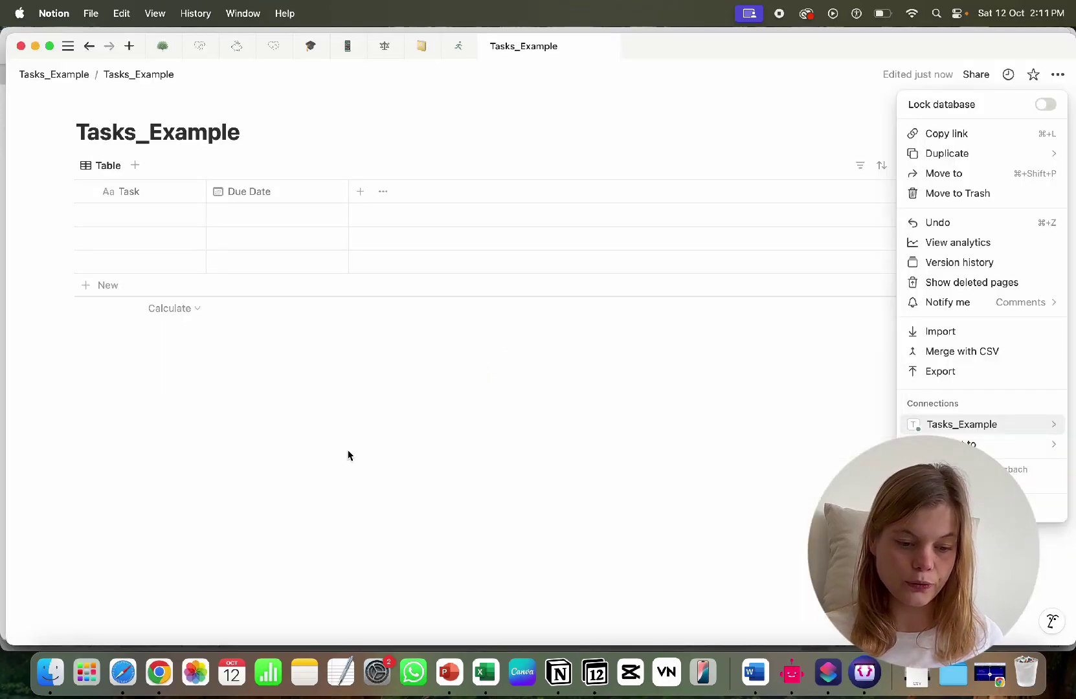
left_click(350, 457)
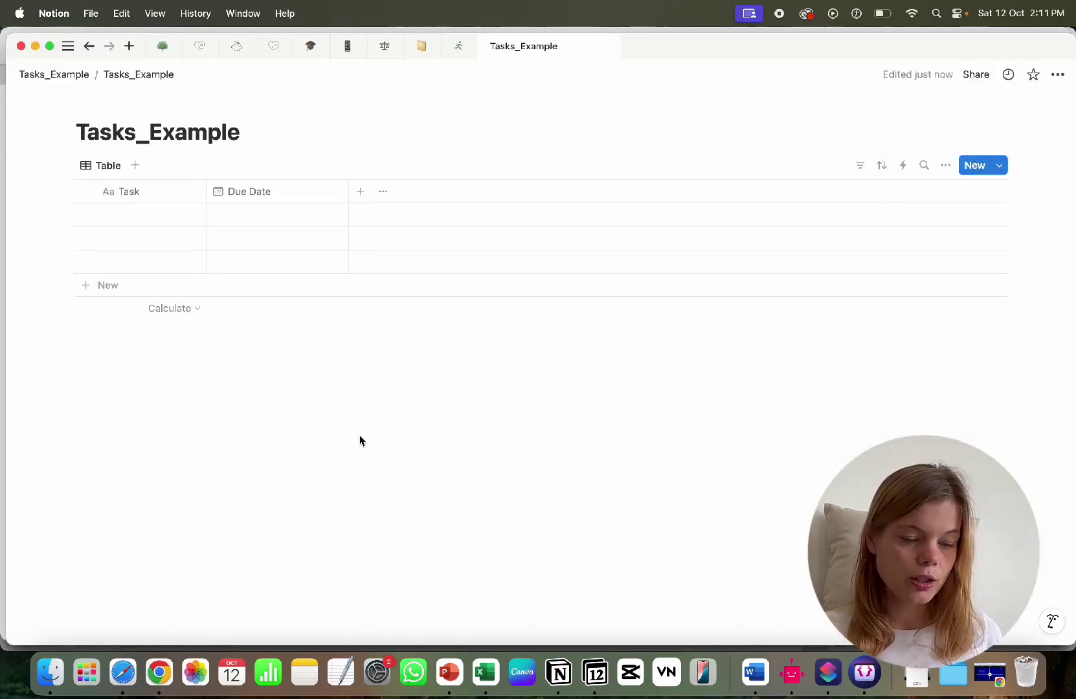
left_click(34, 74)
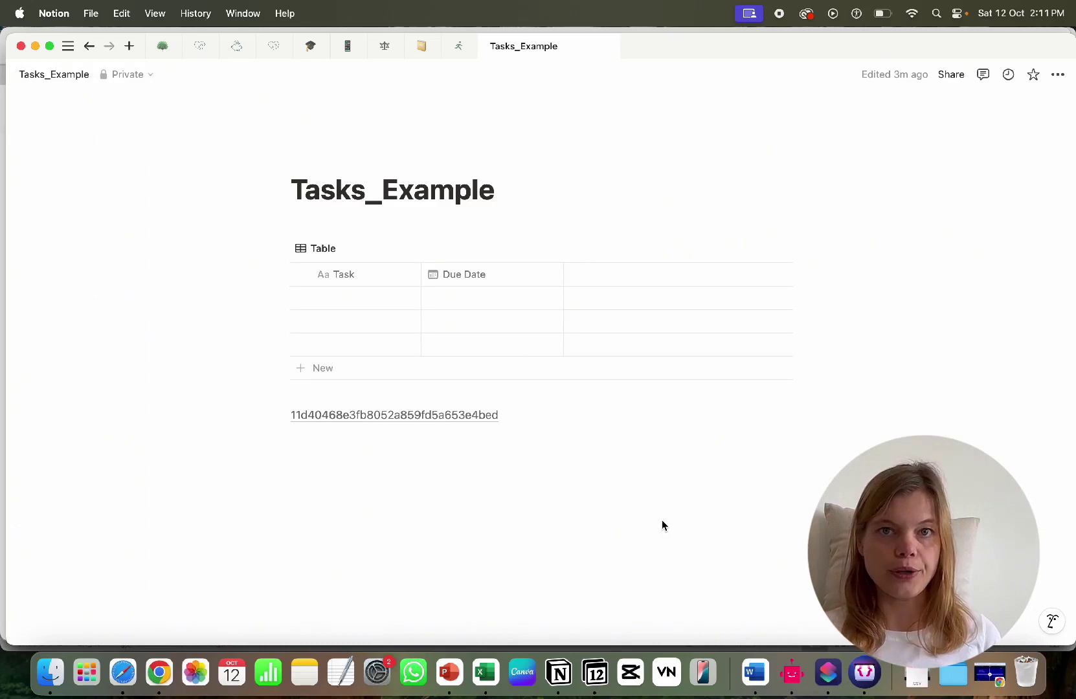
Step: Switch to the Shortcuts app and create a new shortcut named Tasks_Example
left_click(829, 677)
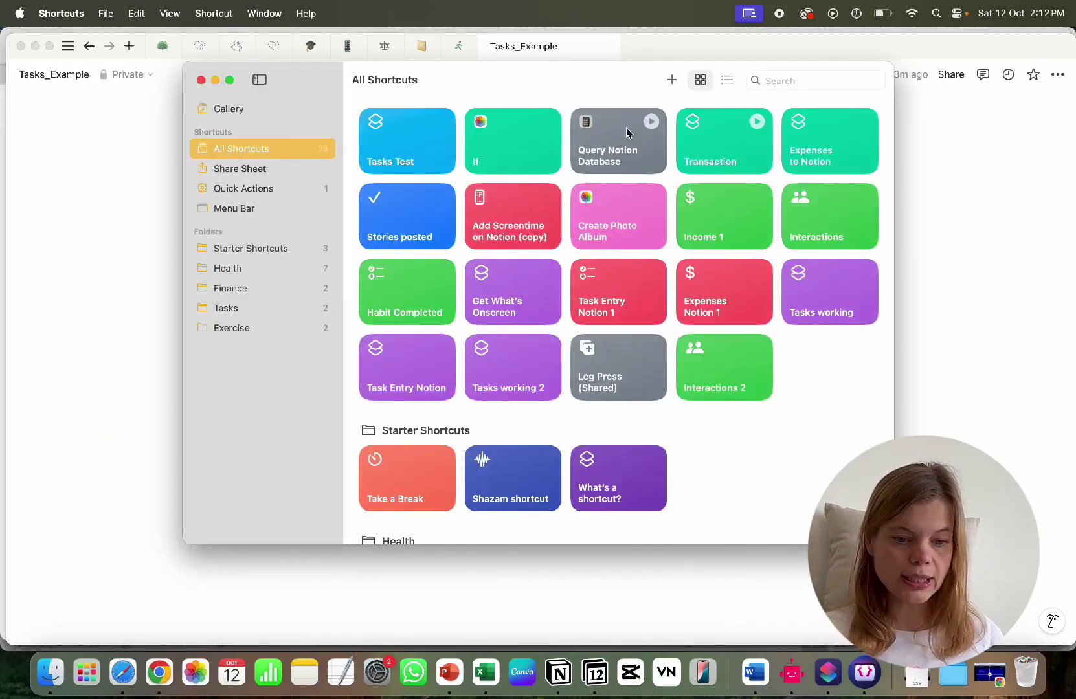
left_click(670, 79)
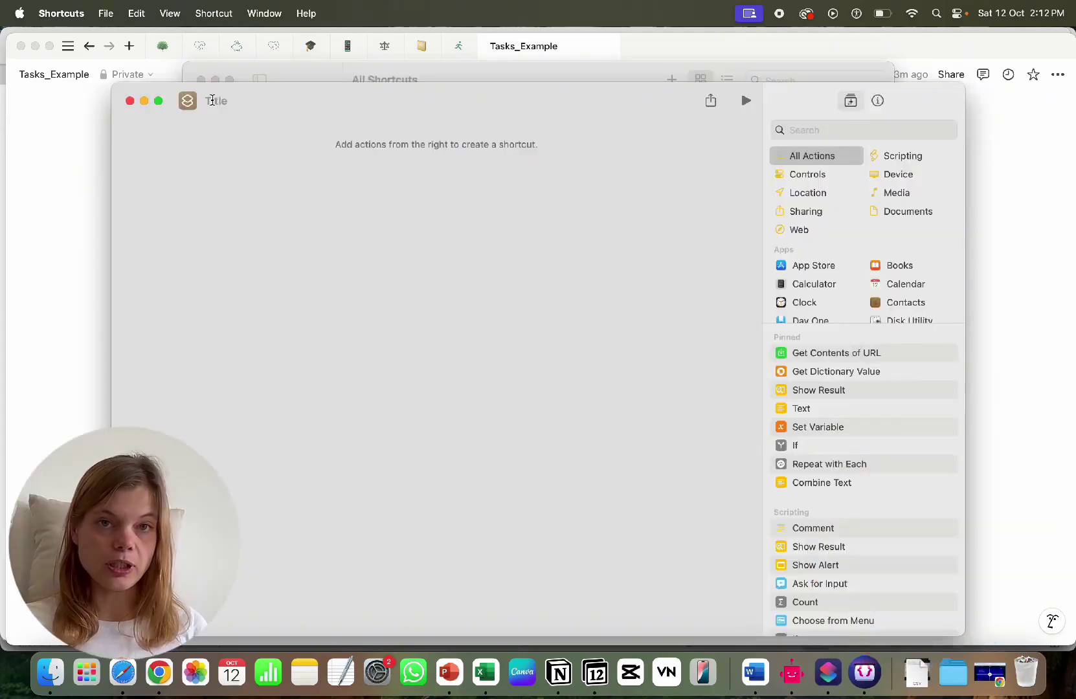
type("Tasks")
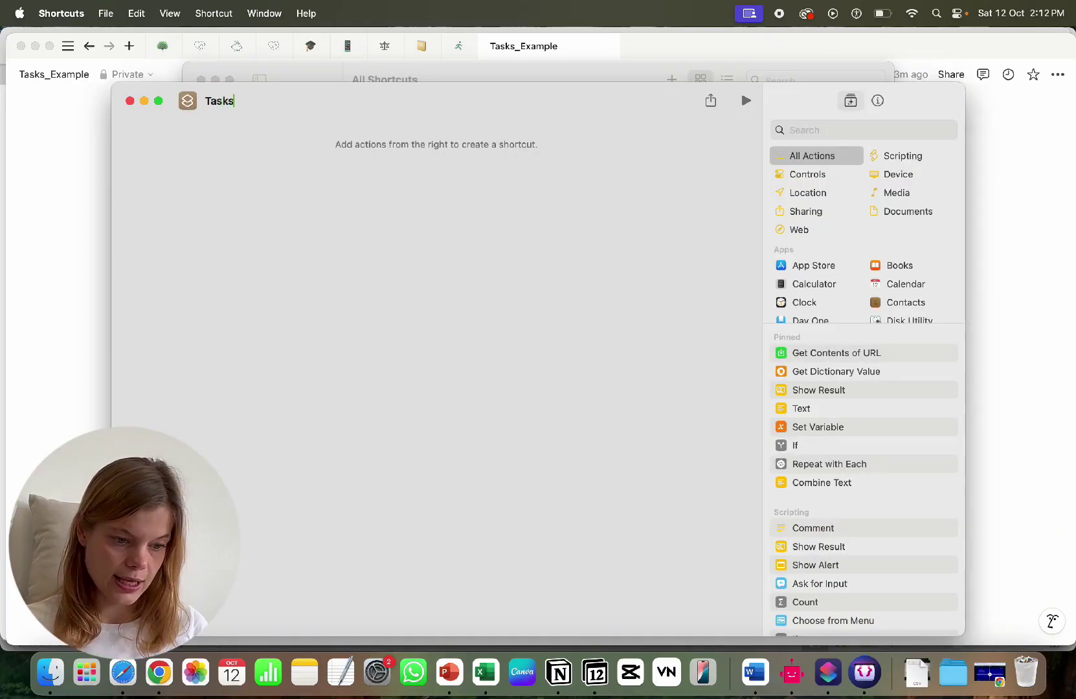
type("_Exm")
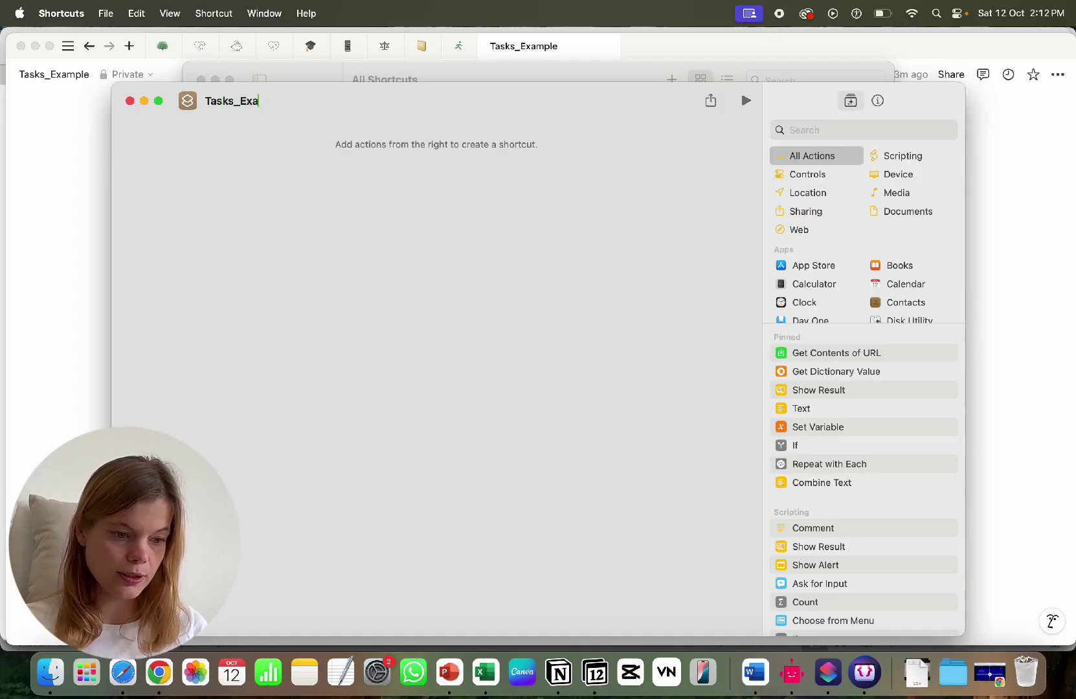
left_click(437, 341)
Step: Add a Text action to the shortcut and paste the internal integration secret into it
left_click_drag(802, 410, 288, 201)
key("super+v")
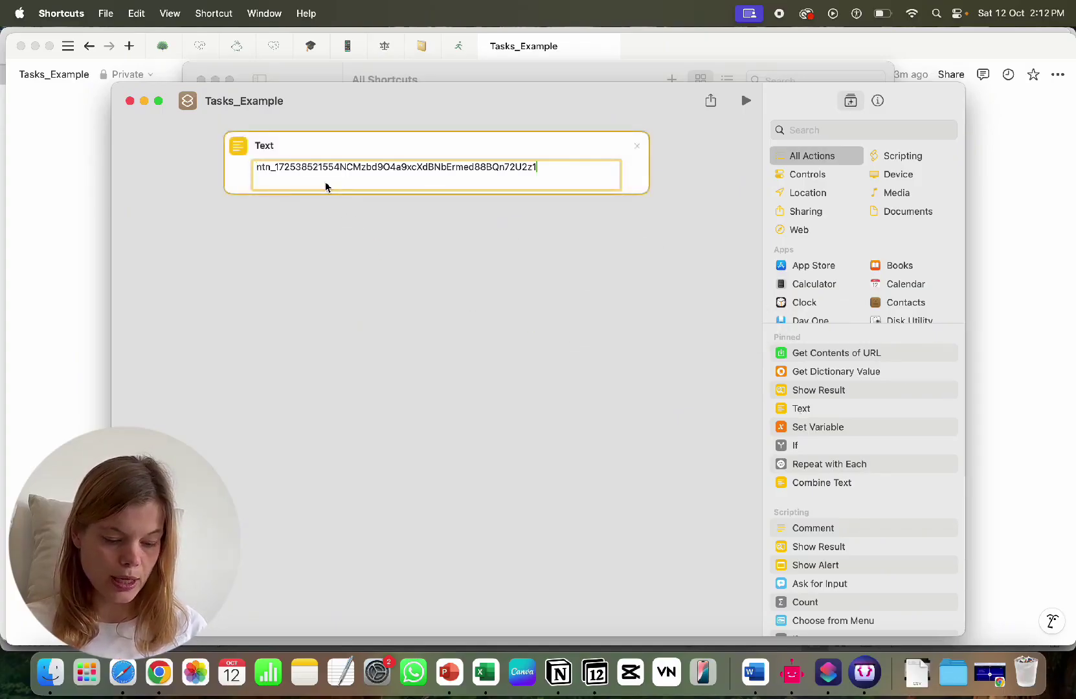
left_click(489, 267)
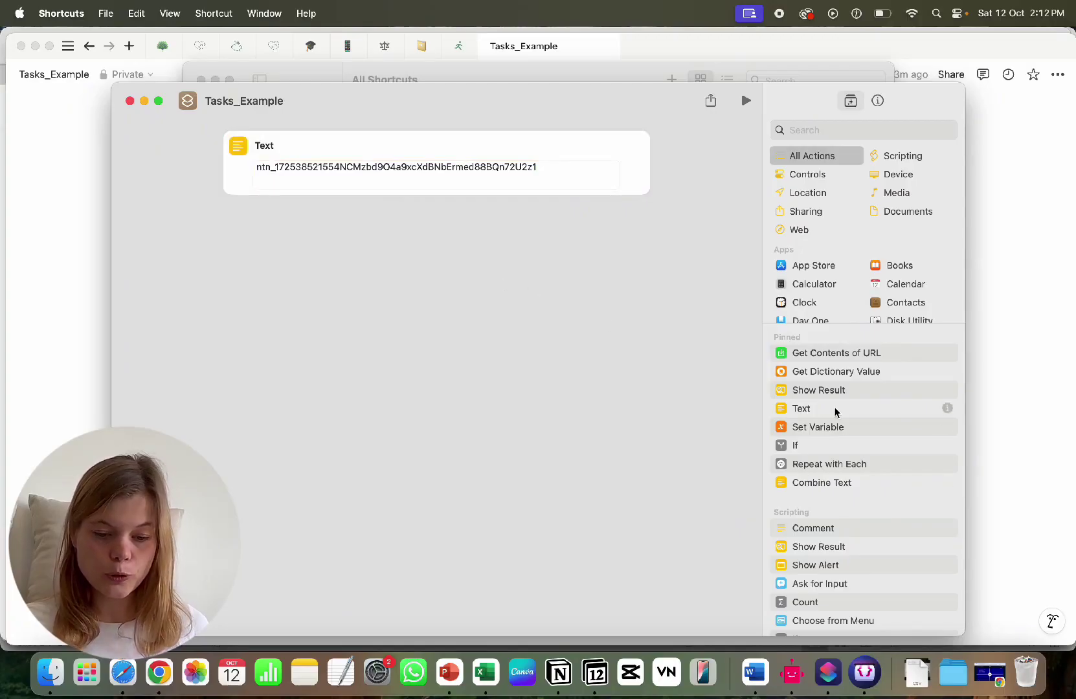
Step: Add a Set Variable action below the Text action and name the variable key
left_click_drag(826, 432, 387, 223)
left_click(338, 217)
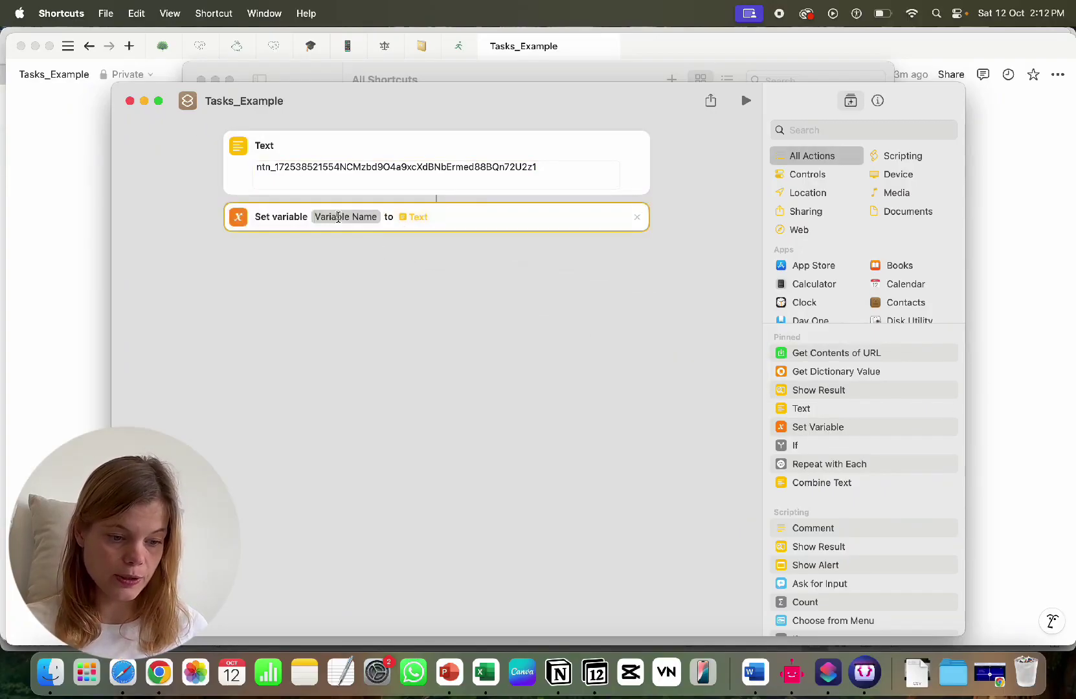
type("key")
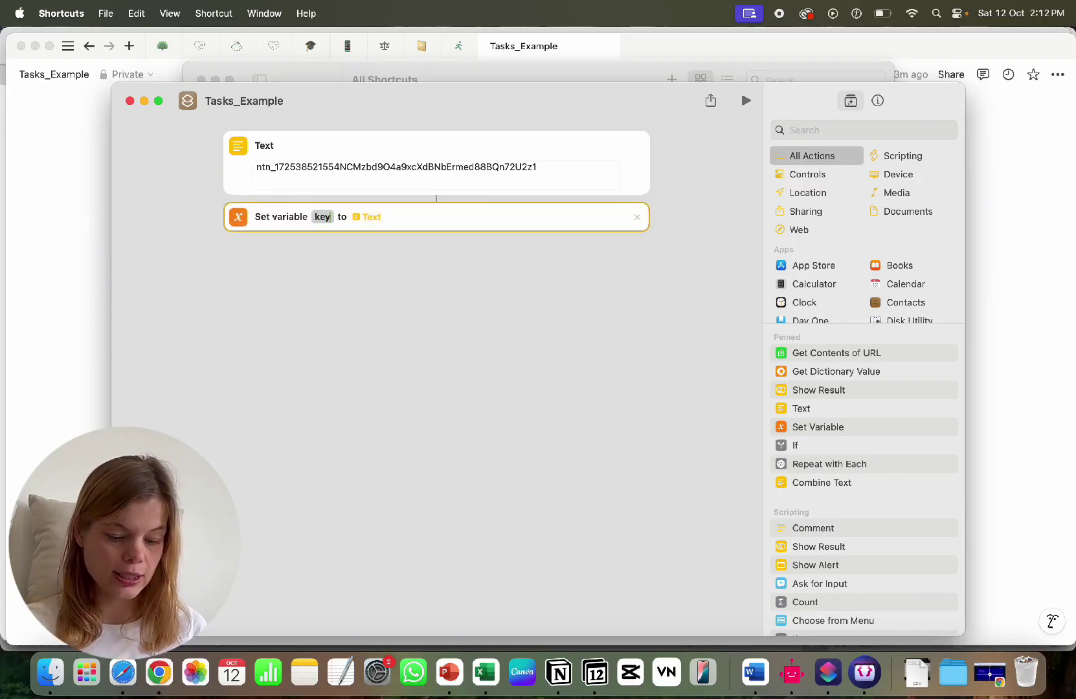
key("Return")
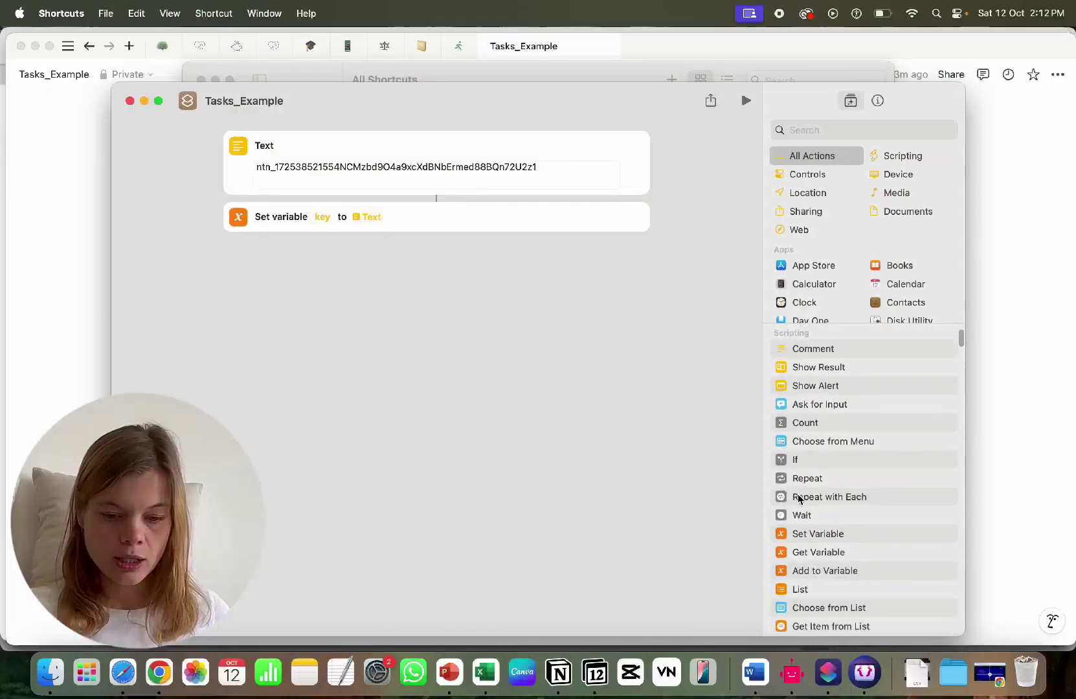
Step: Add an Ask for Input action below the variable that asks for Text with the prompt "Task?"
left_click_drag(802, 405, 353, 262)
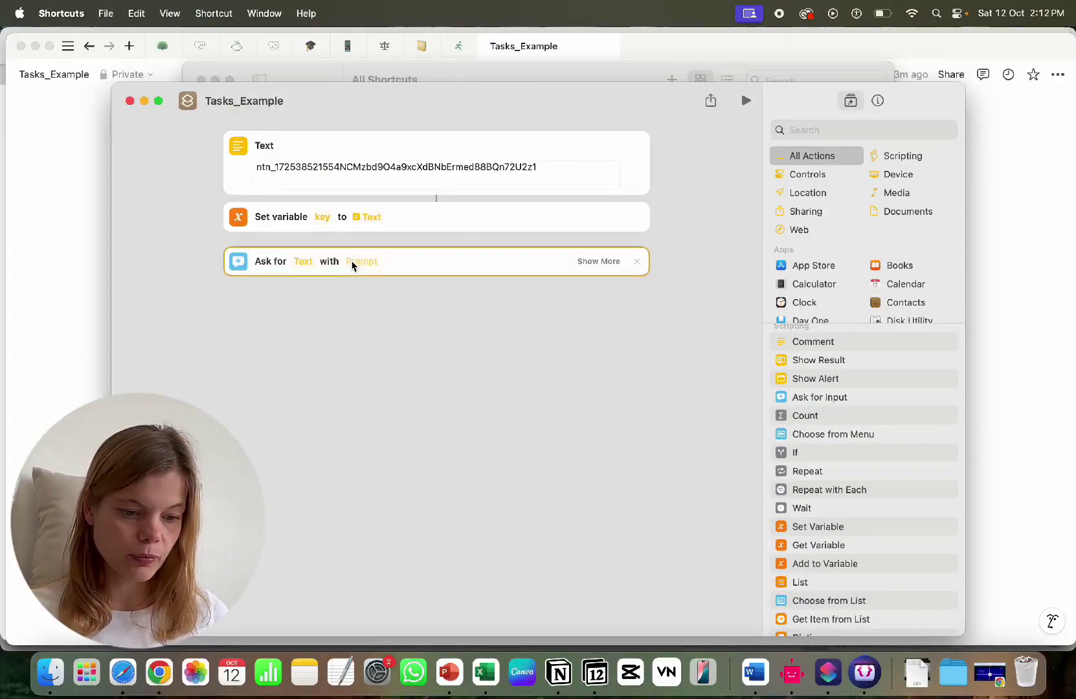
left_click(300, 261)
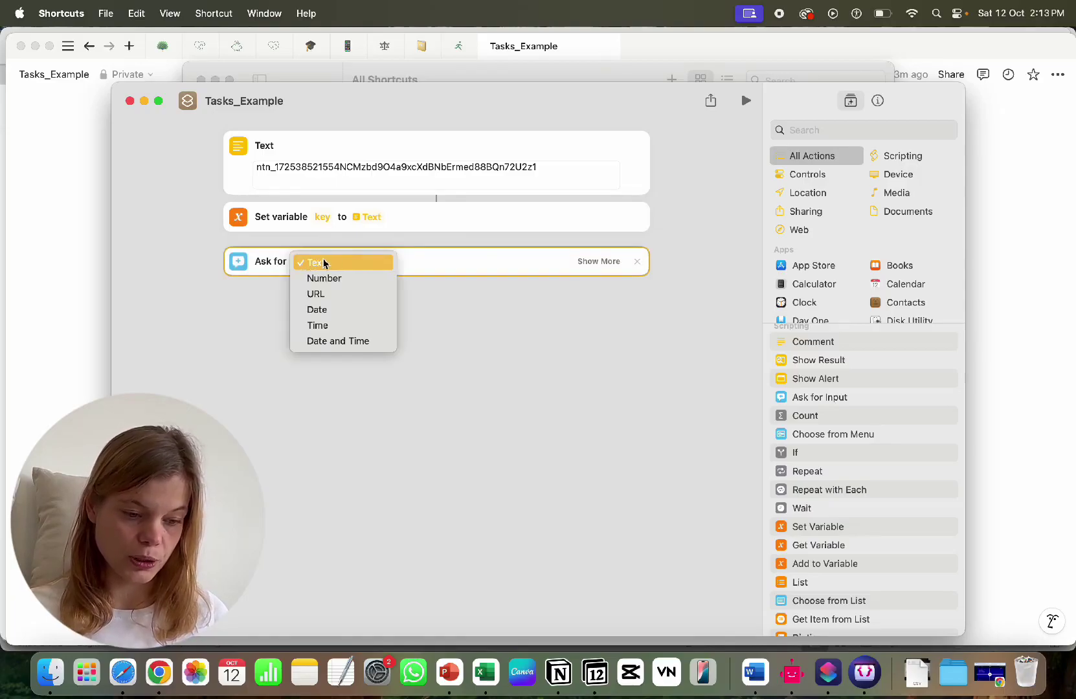
left_click(322, 269)
left_click(362, 261)
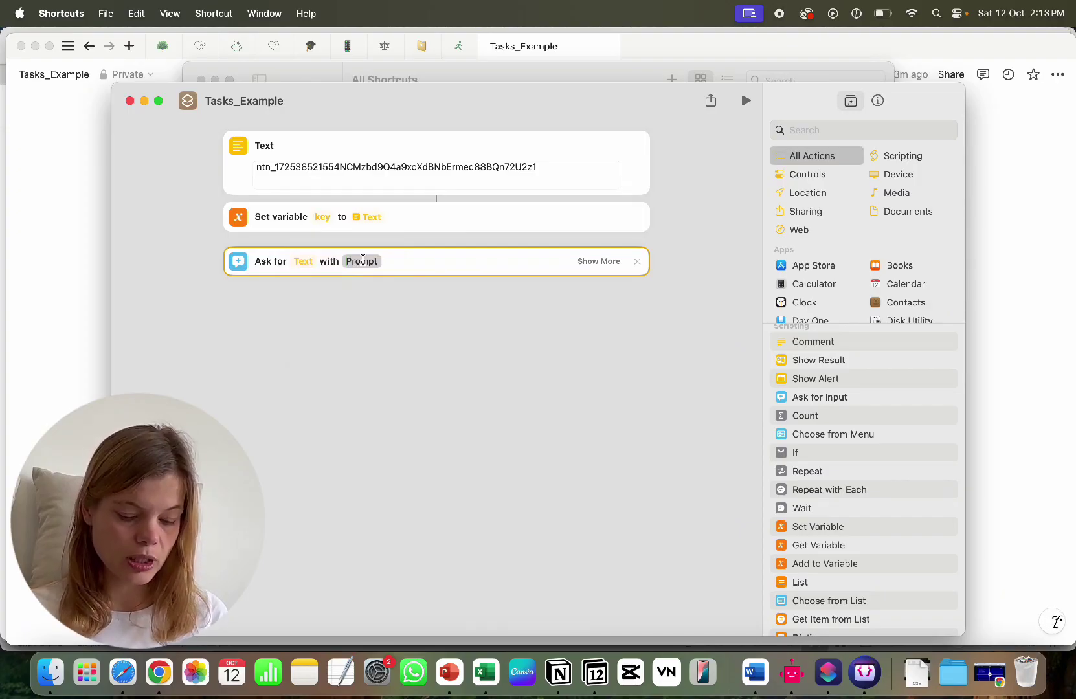
type("Tasks")
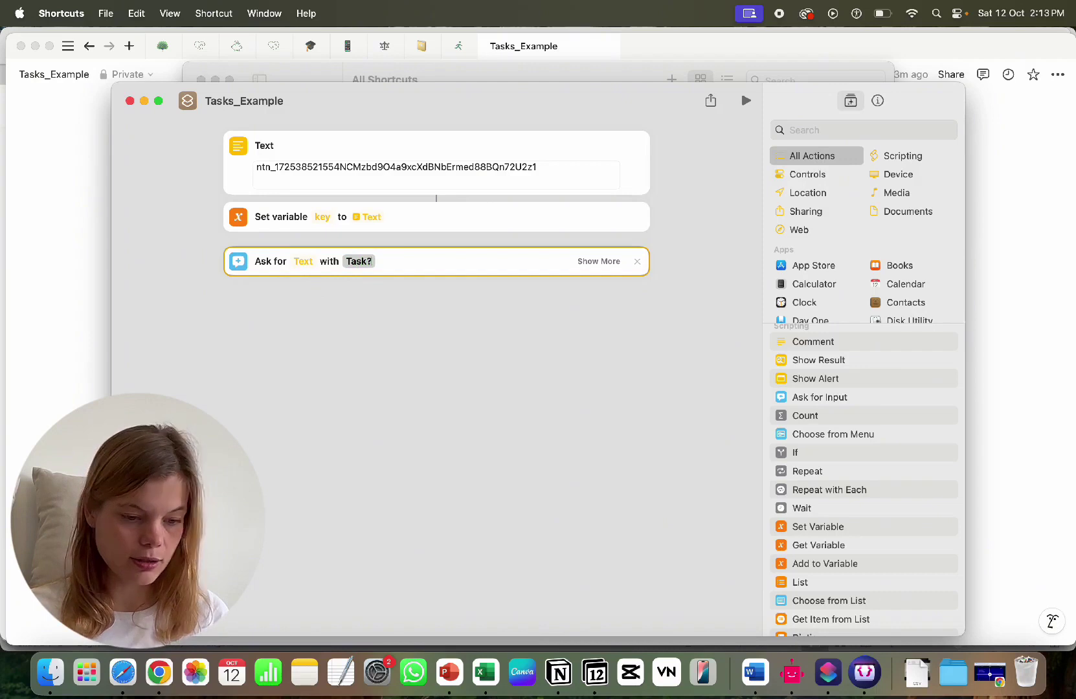
left_click(482, 340)
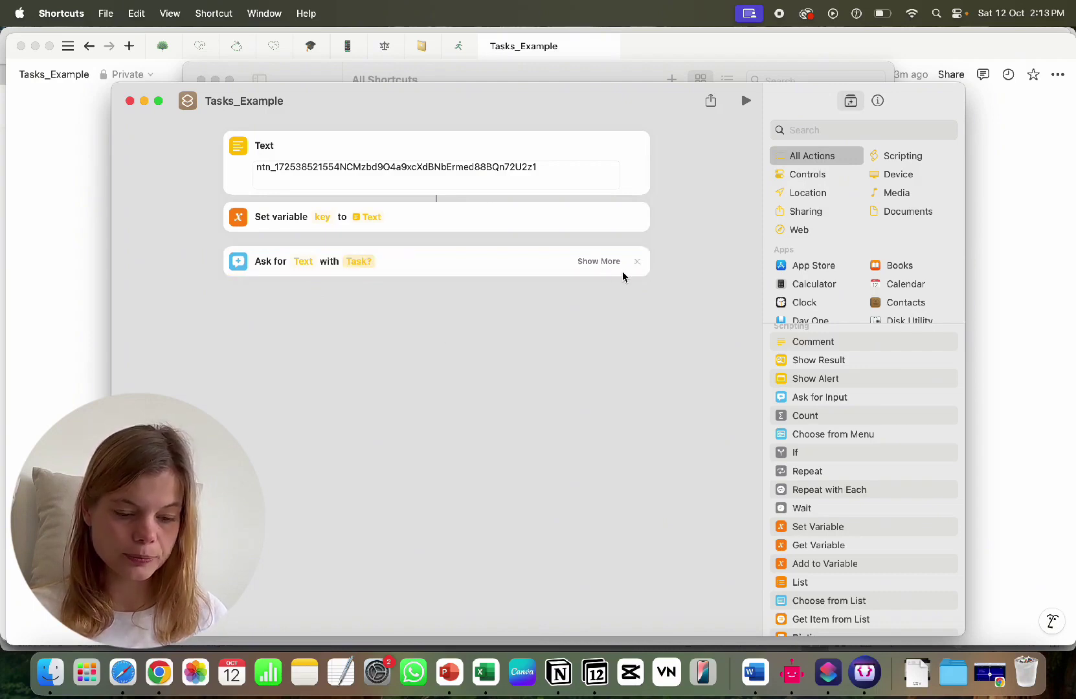
Step: Add a second Ask for Input action below the task question and set it to ask for a Date
left_click(590, 261)
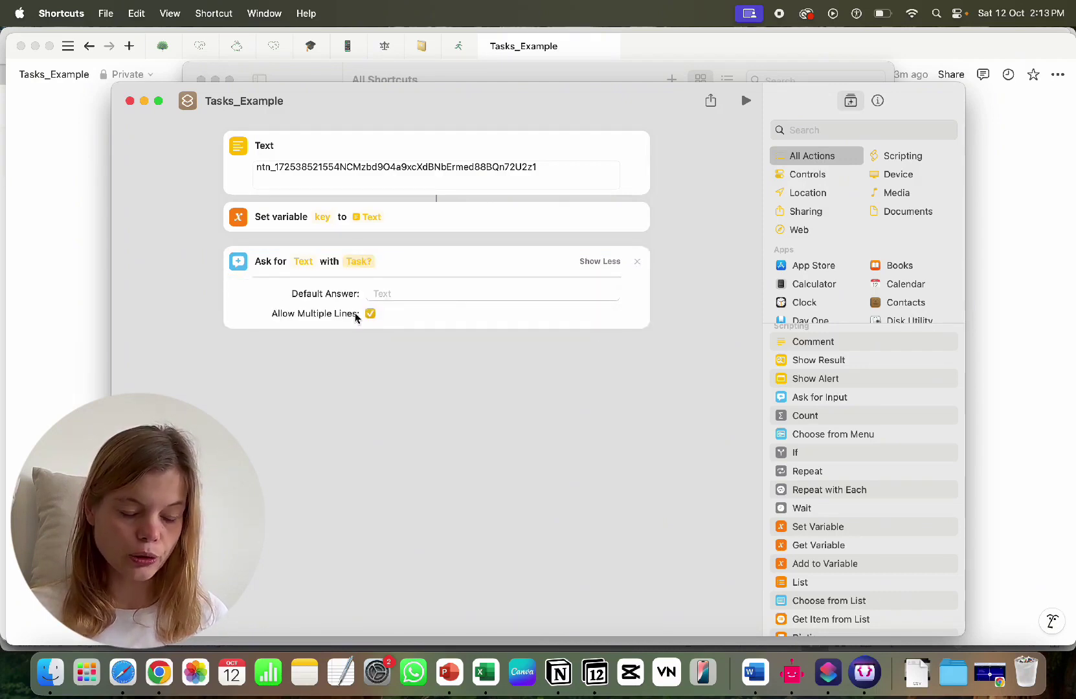
left_click(600, 261)
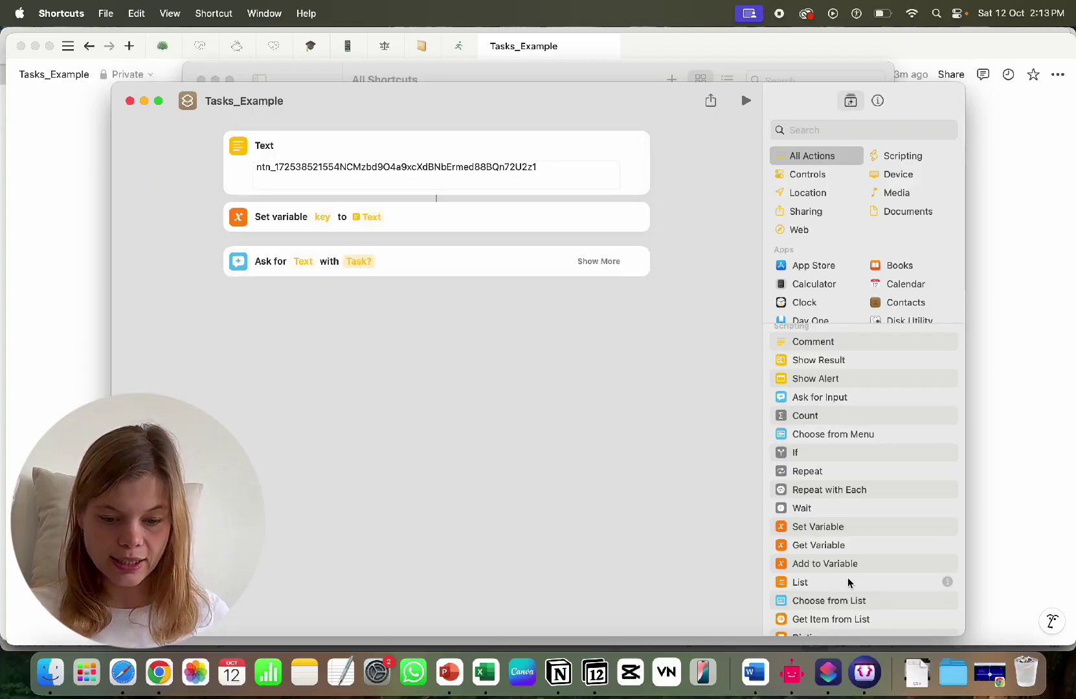
left_click_drag(835, 403, 386, 309)
left_click(305, 309)
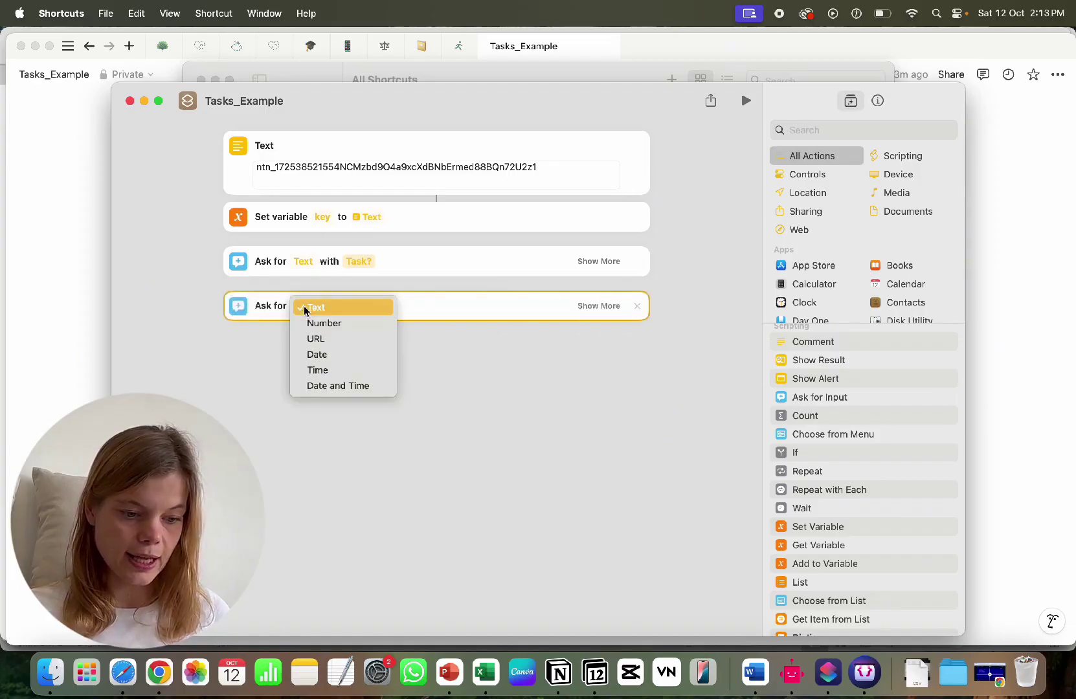
left_click(324, 354)
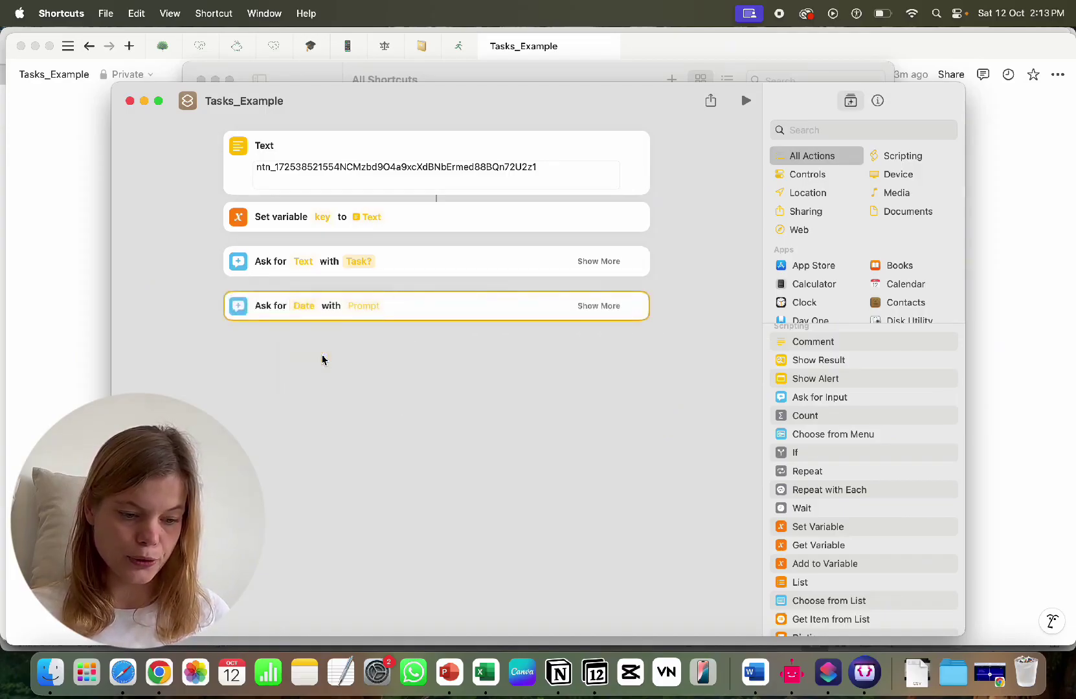
Step: Set the date question's prompt to "When is the task due?" and review its default date option
left_click(365, 305)
type("When is ")
type("d")
key("BackSpace")
type("the task due?")
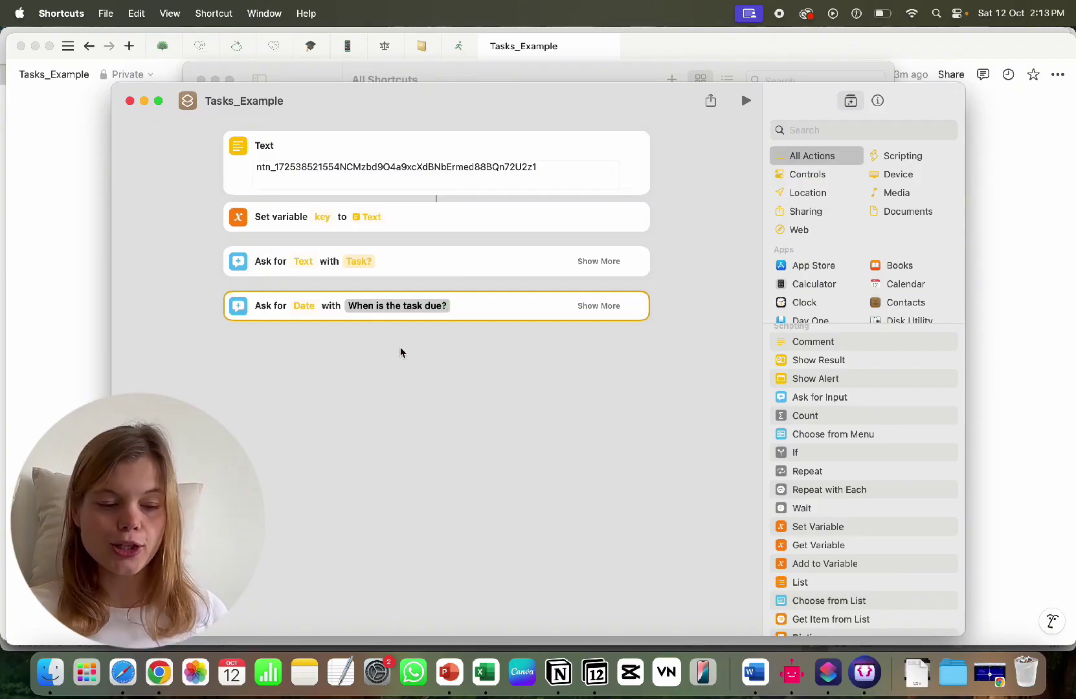
left_click(601, 306)
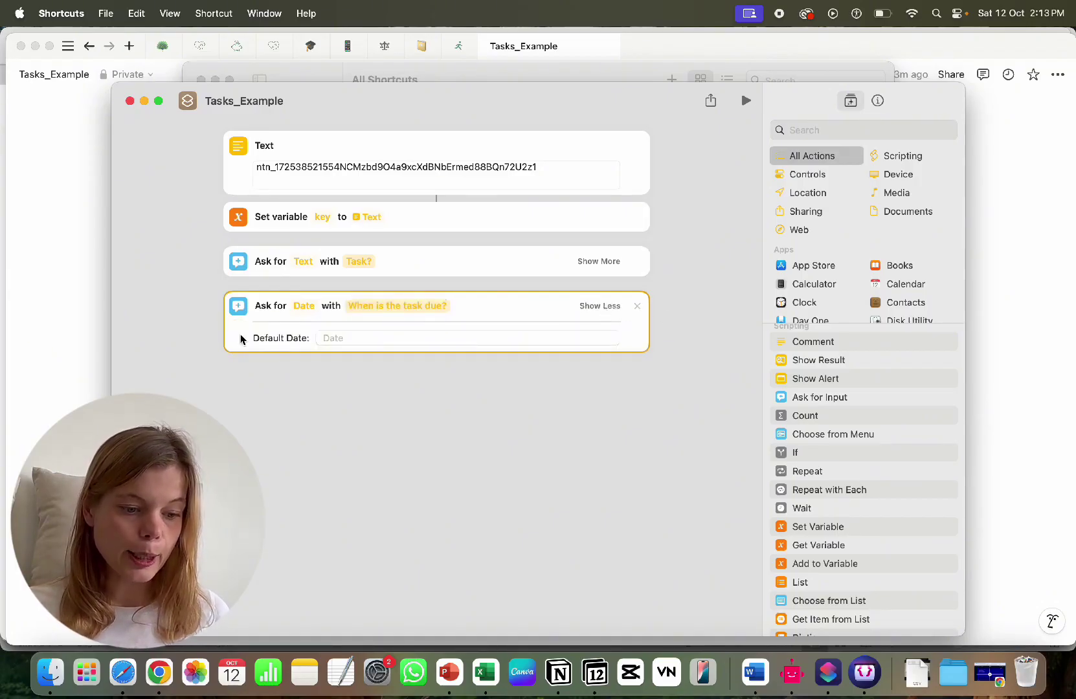
left_click(607, 307)
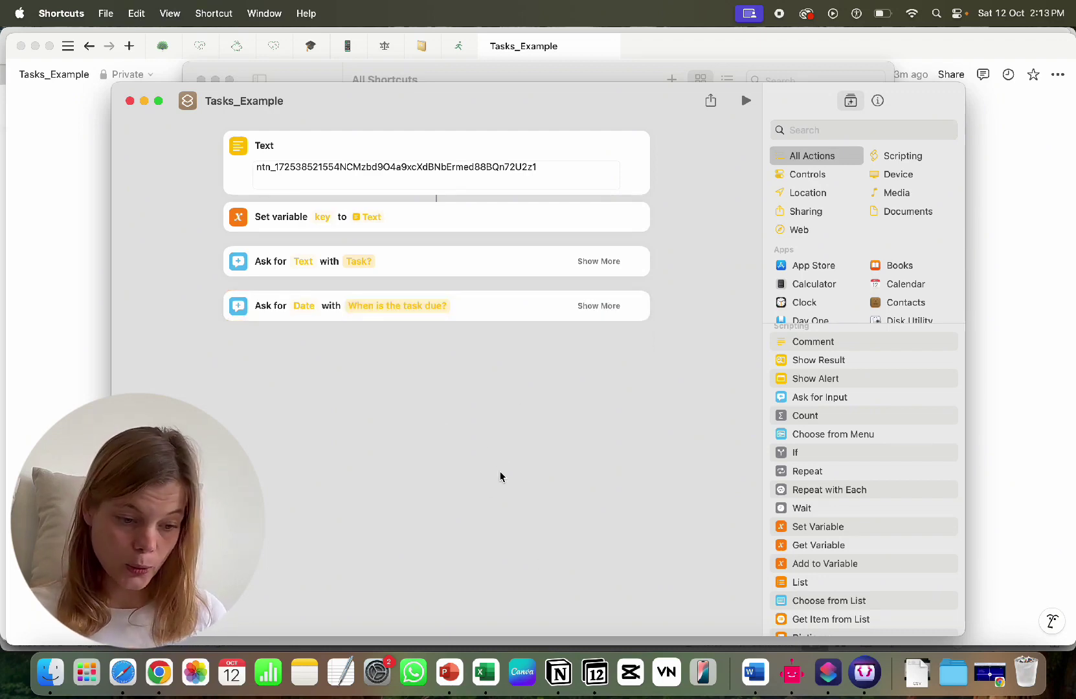
Step: Add a Text action below the date question and switch to the Tasks_Example page in Notion for the database ID
scroll(906, 466, "up", 5)
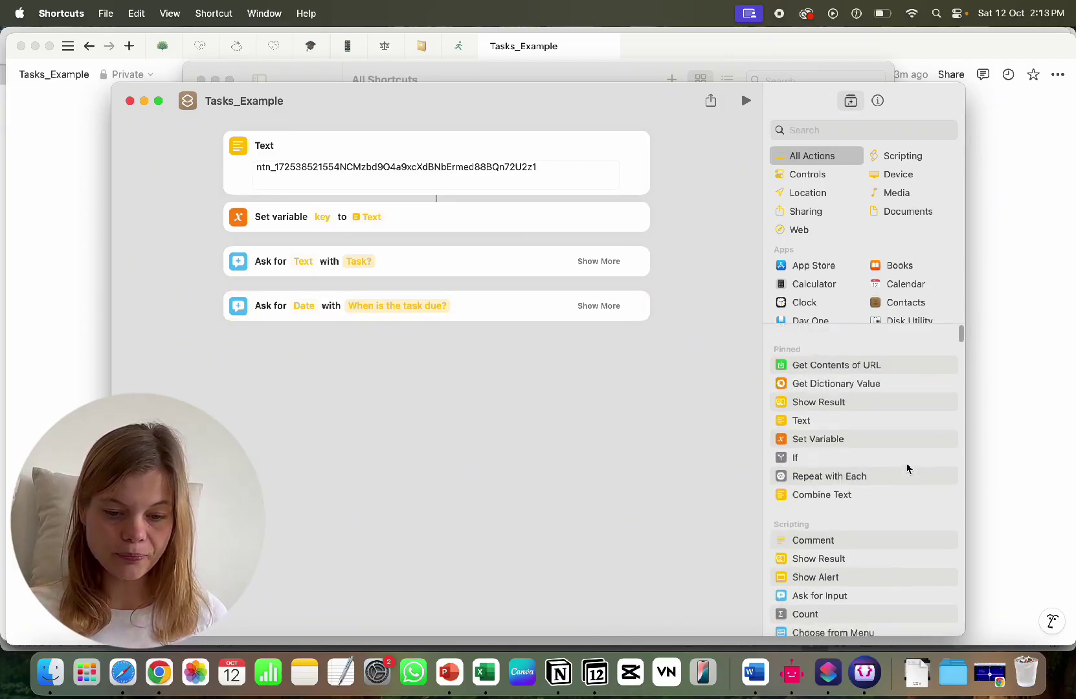
left_click_drag(814, 412, 319, 367)
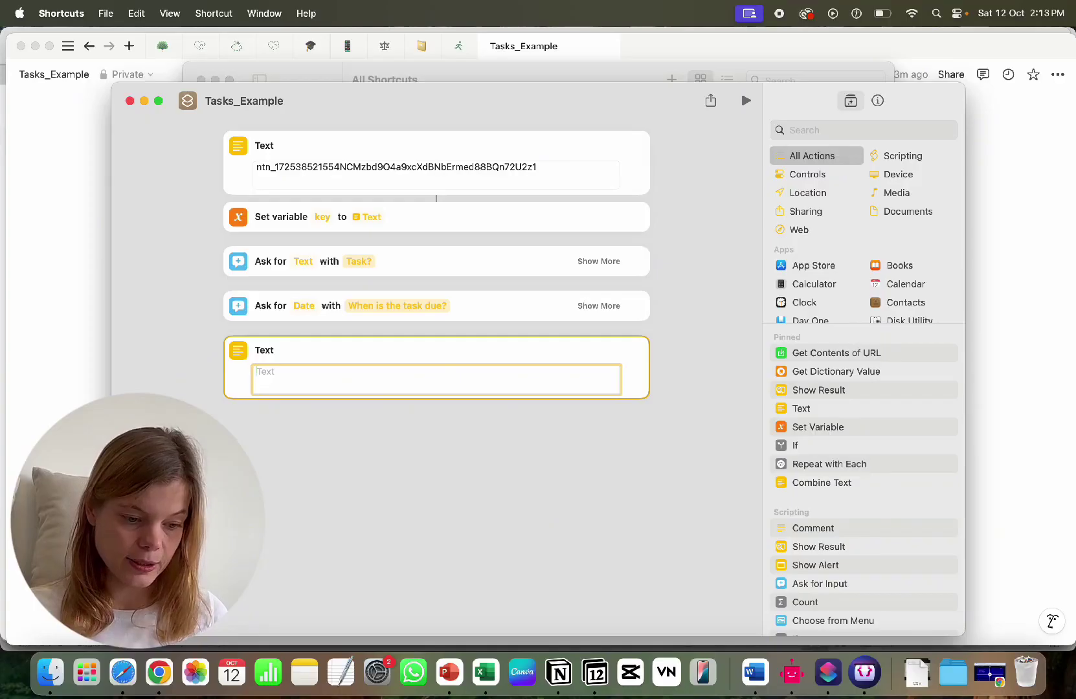
key("super+Tab")
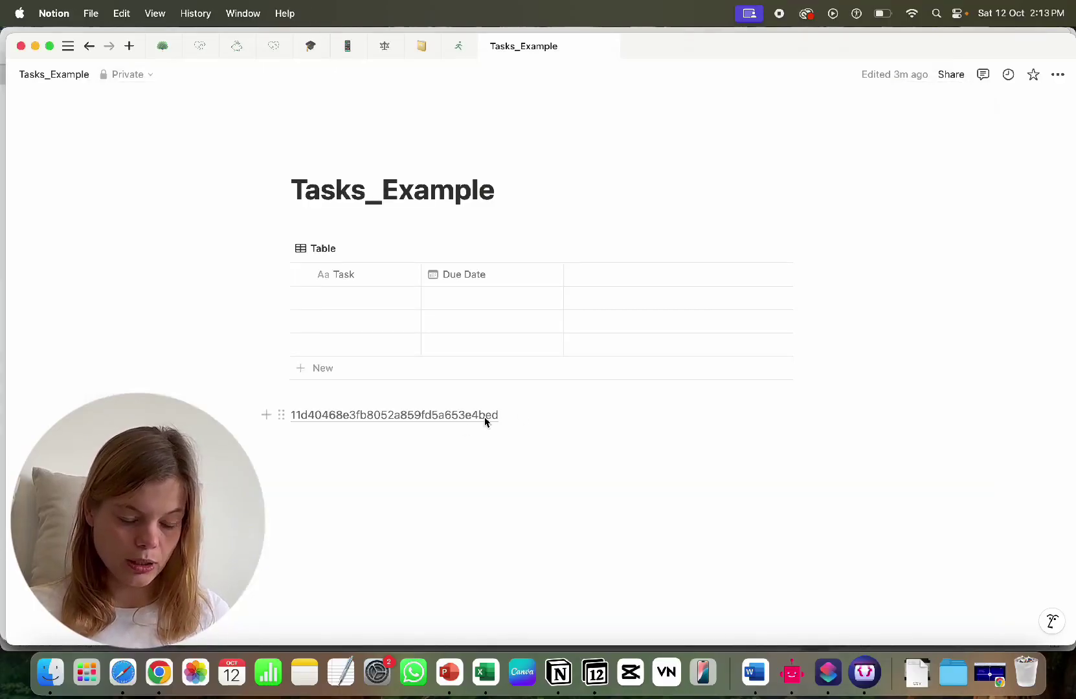